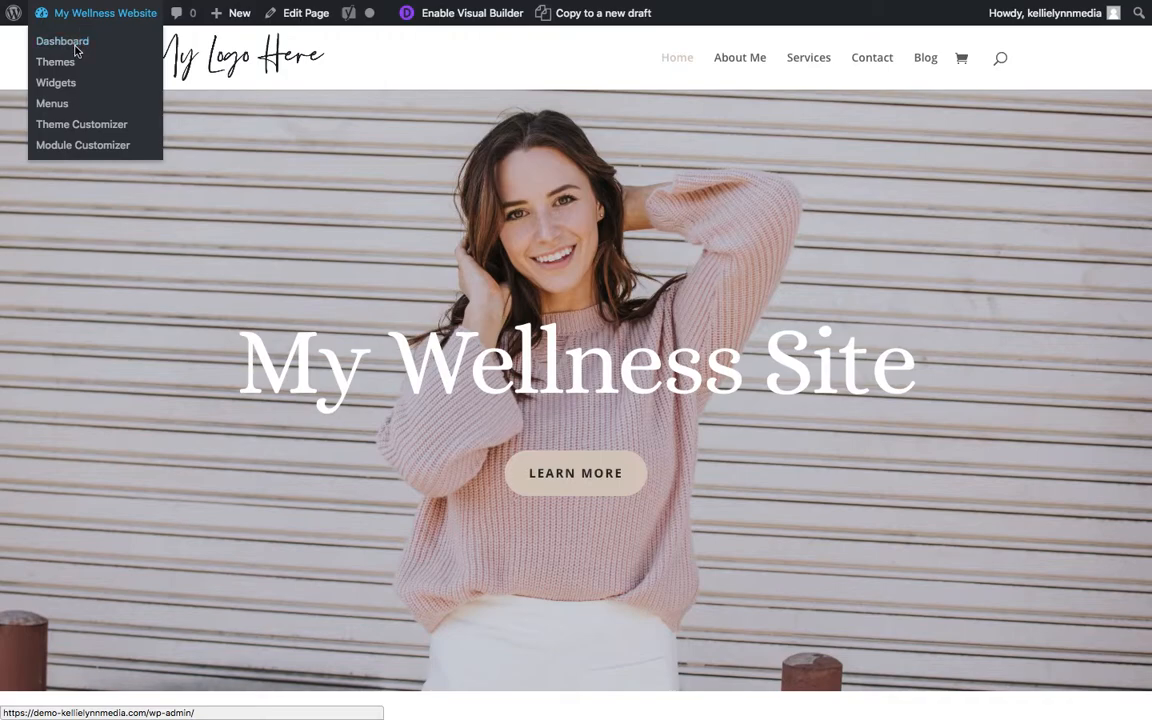
- Go from the site's admin dashboard to the list of all posts and start a new post
{"action": "left_click", "coordinate": [81, 48]}
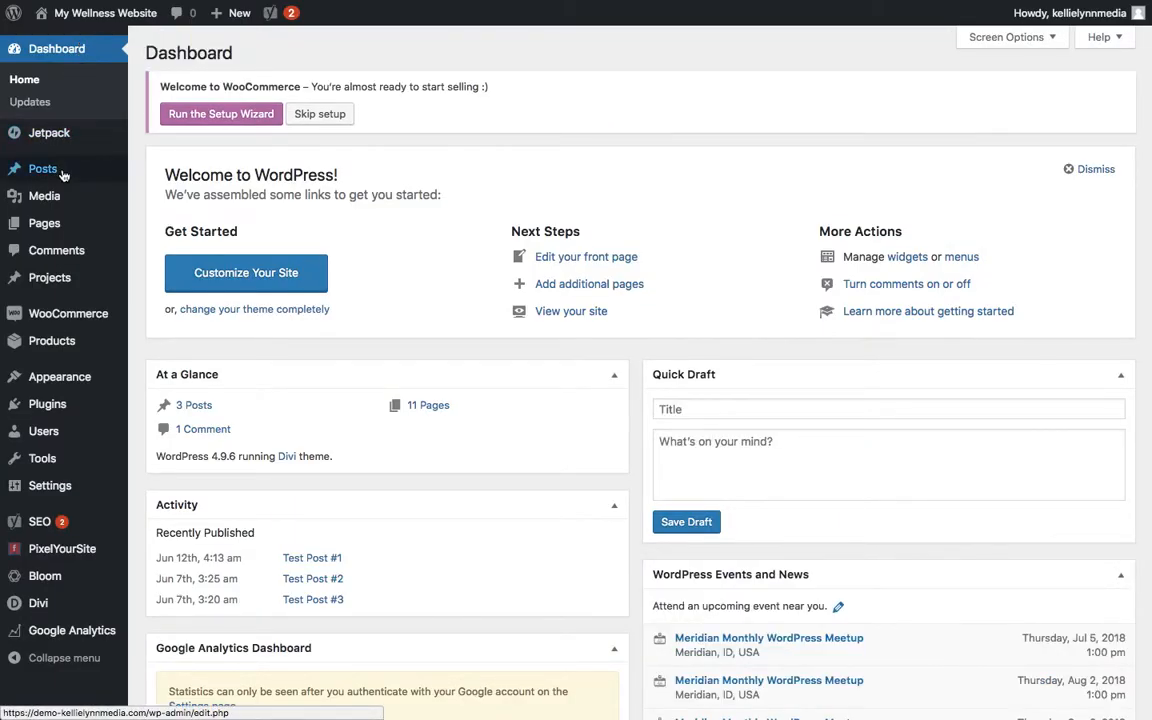
{"action": "mouse_move", "coordinate": [63, 177]}
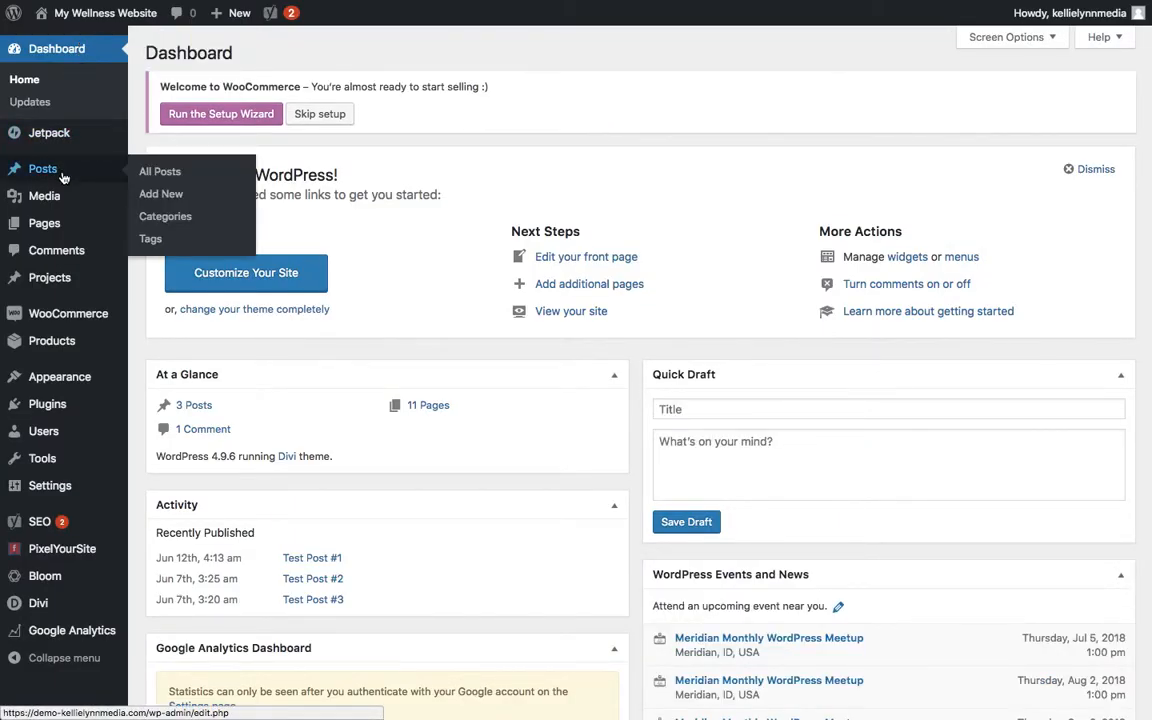
{"action": "left_click", "coordinate": [159, 177]}
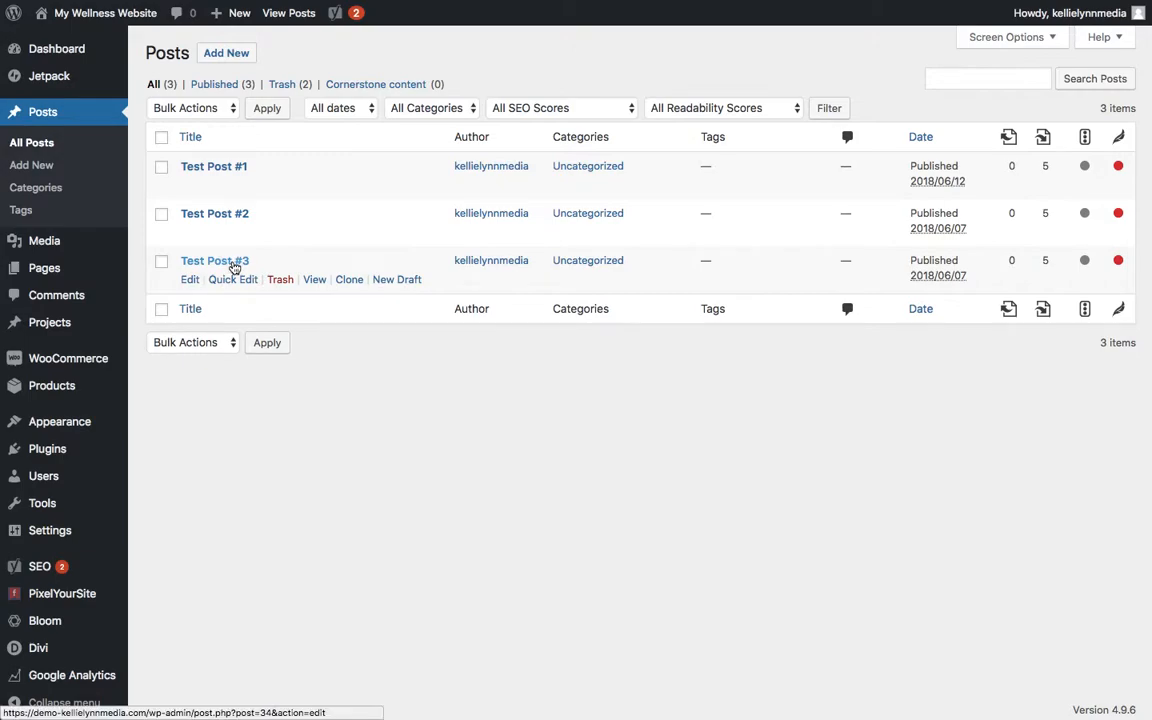
{"action": "left_click", "coordinate": [240, 60]}
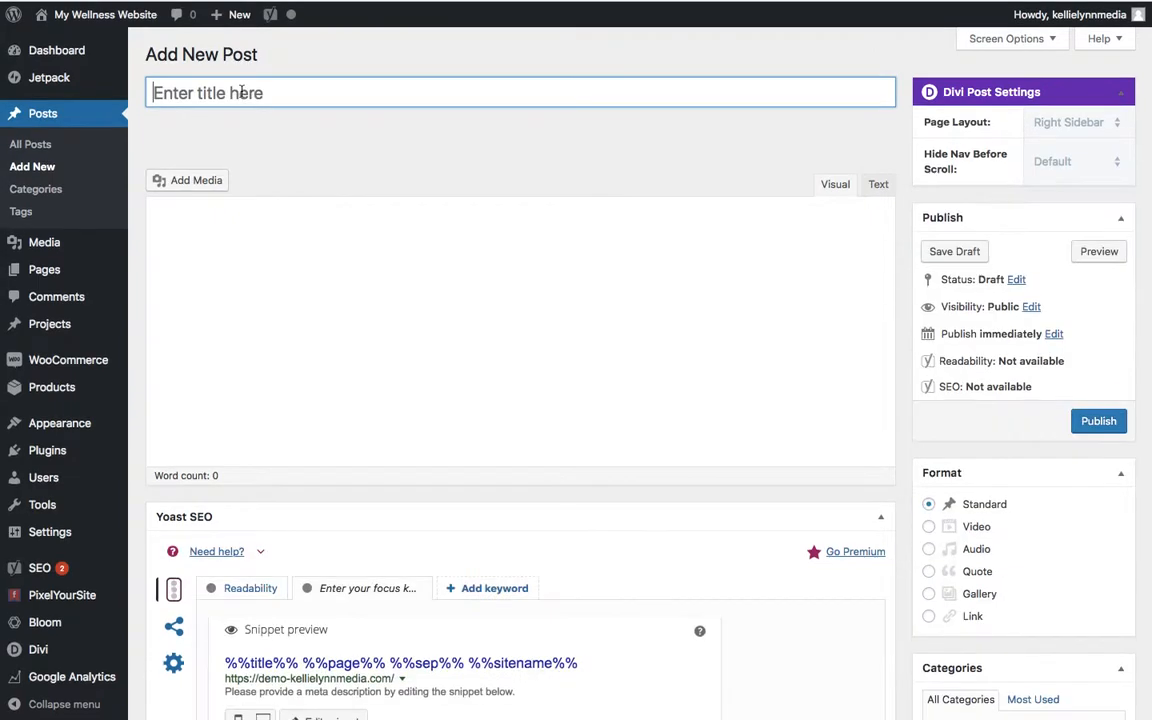
- Title the new post "Test Post Video"
{"action": "left_click", "coordinate": [241, 91]}
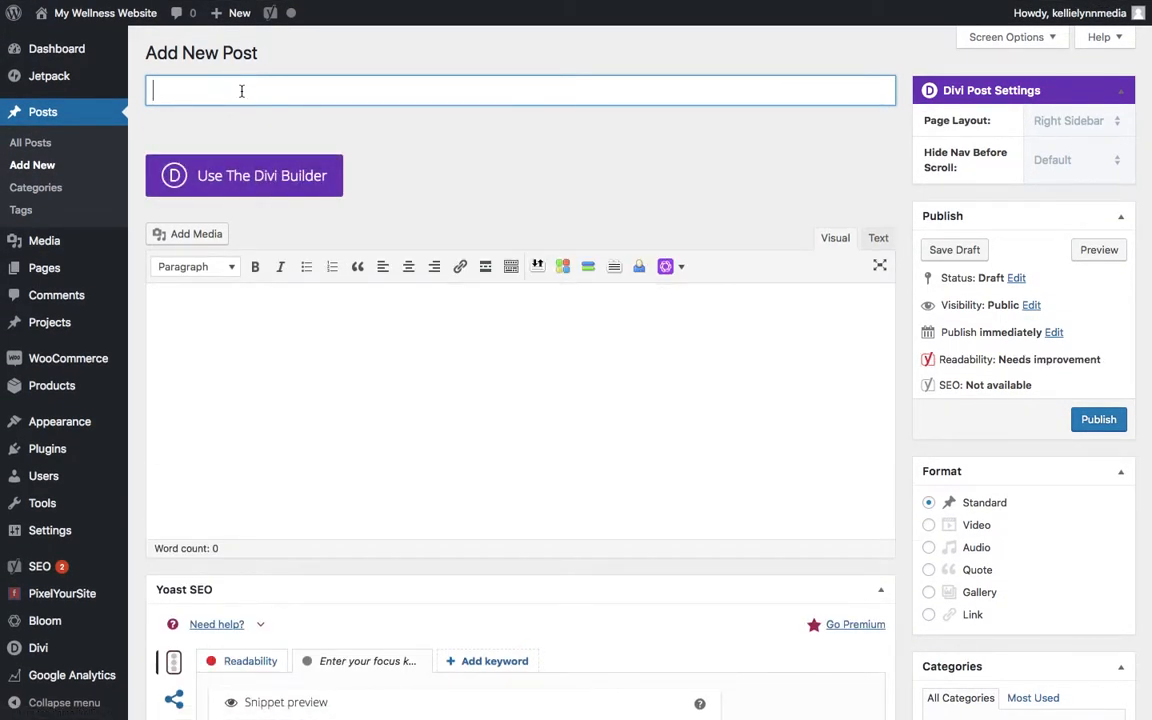
{"action": "type", "text": "Test Post Video"}
- Enter the sample text "akemge kg masms k" in the post body and insert the strawberry photo from the media library
{"action": "left_click", "coordinate": [387, 327]}
{"action": "type", "text": "akemge kg masms"}
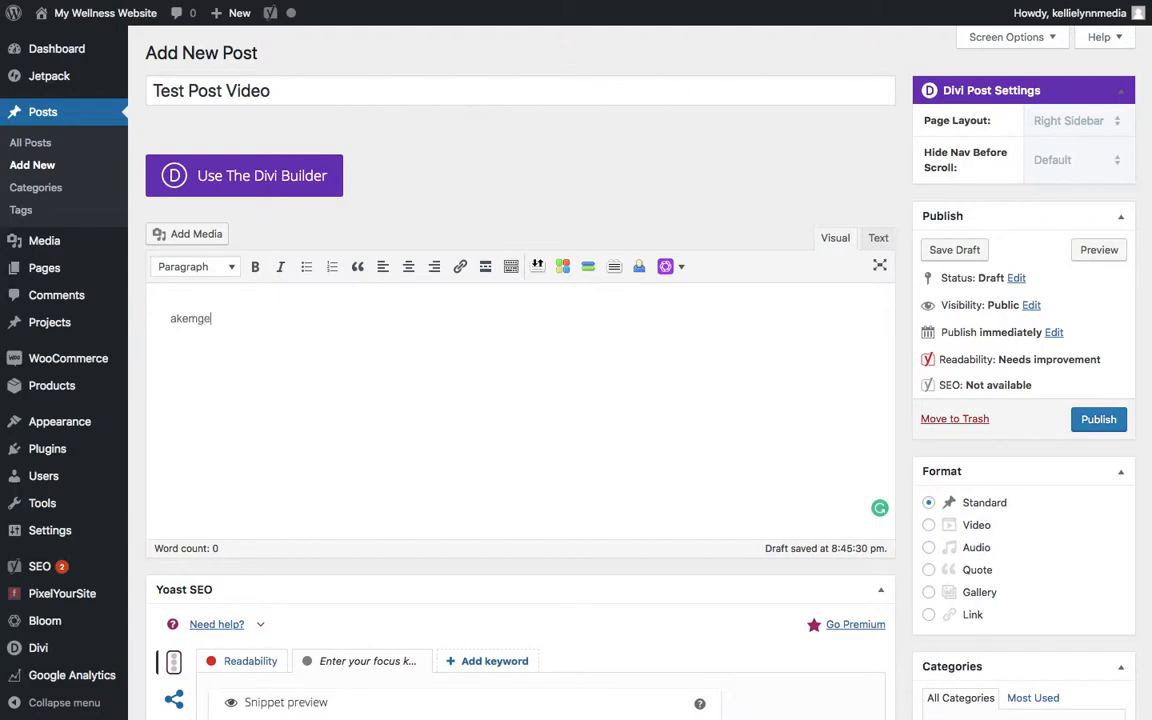
{"action": "left_click", "coordinate": [205, 238]}
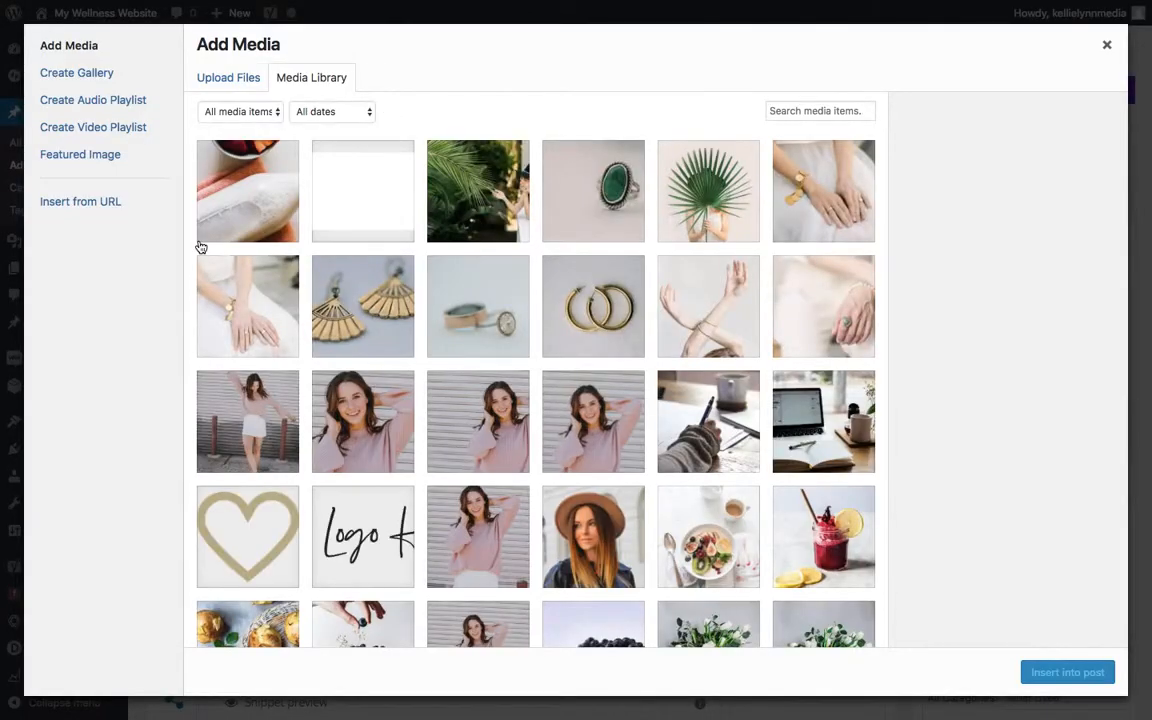
{"action": "left_click", "coordinate": [261, 209]}
{"action": "left_click", "coordinate": [1063, 673]}
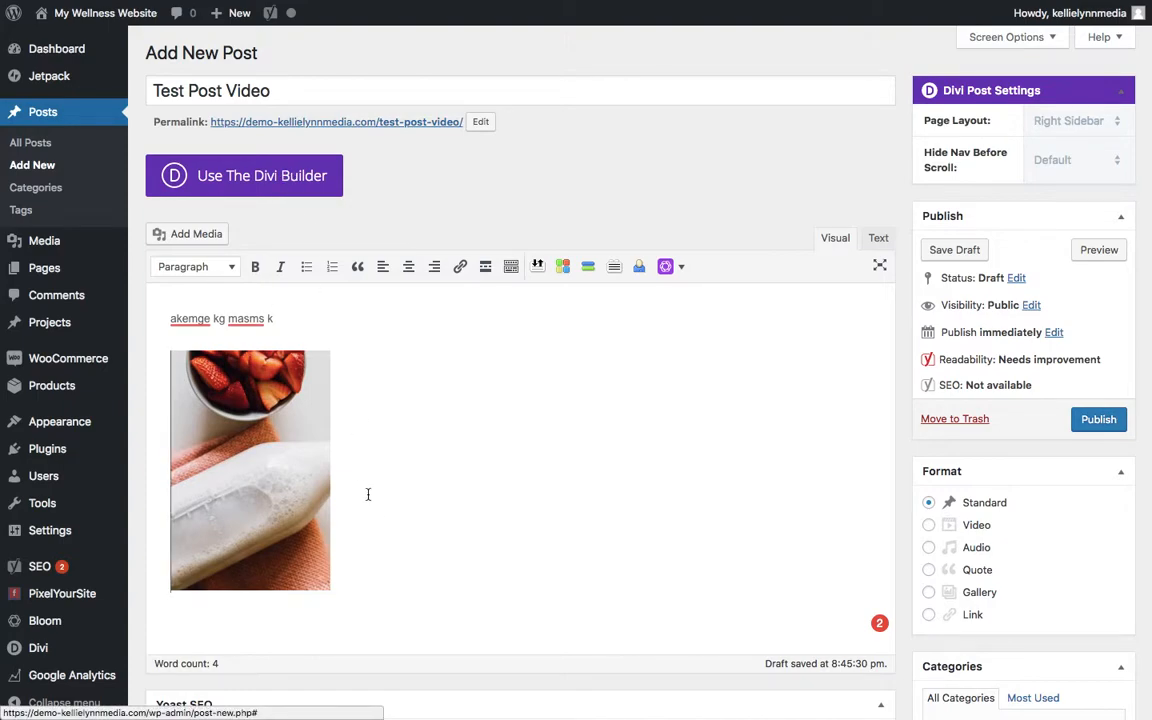
- Delete the inserted photo and the sample text from the post body
{"action": "left_click", "coordinate": [300, 489]}
{"action": "key", "text": "Delete"}
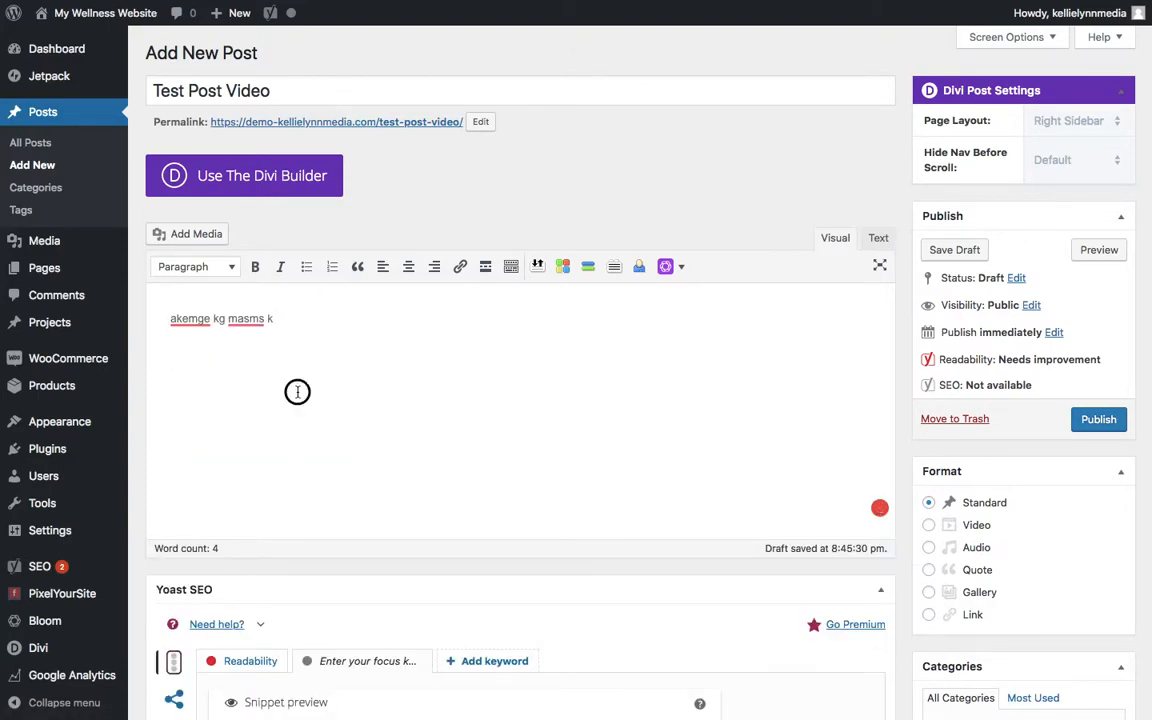
{"action": "double_click", "coordinate": [172, 318]}
{"action": "triple_click", "coordinate": [172, 318]}
{"action": "key", "text": "BackSpace"}
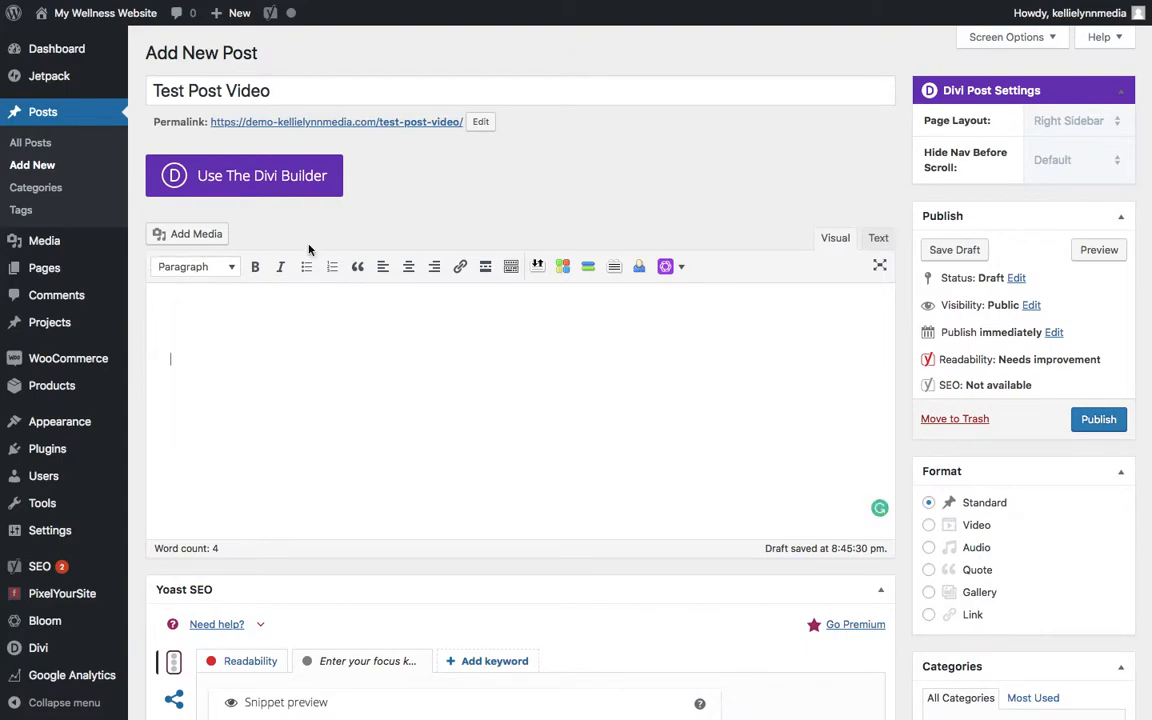
- Switch the post to the Divi Builder and open it in the Visual Builder
{"action": "left_click", "coordinate": [271, 175]}
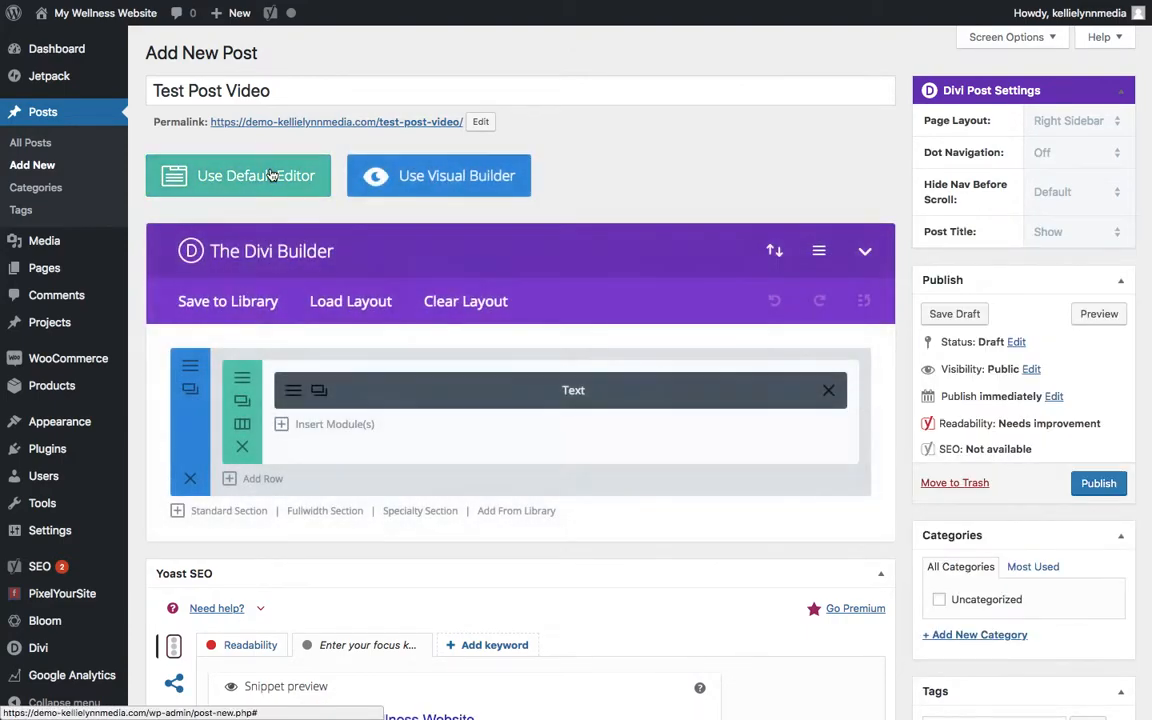
{"action": "left_click", "coordinate": [424, 186]}
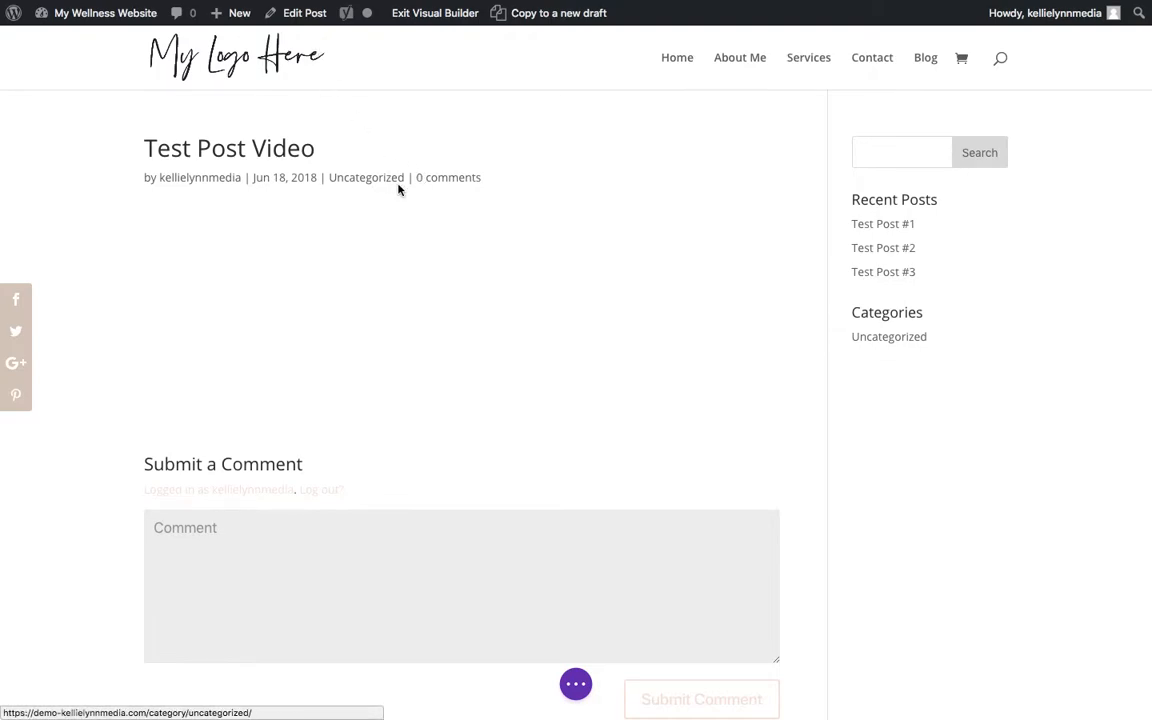
{"action": "left_click", "coordinate": [462, 381]}
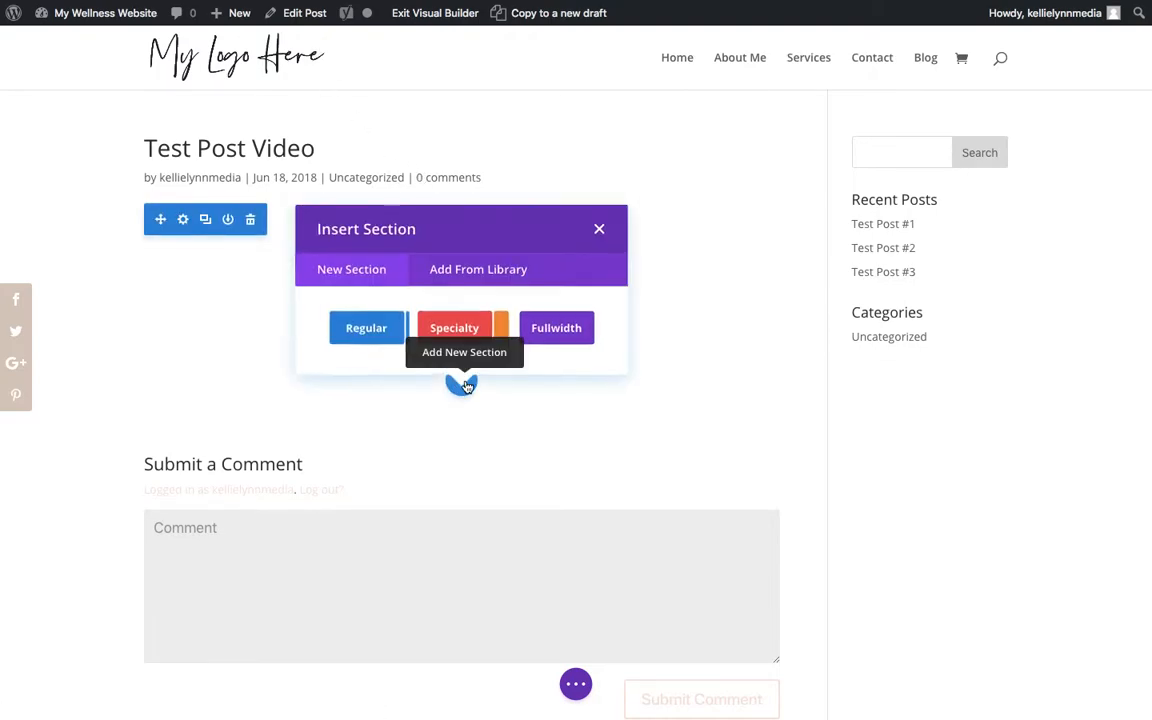
{"action": "left_click", "coordinate": [599, 230]}
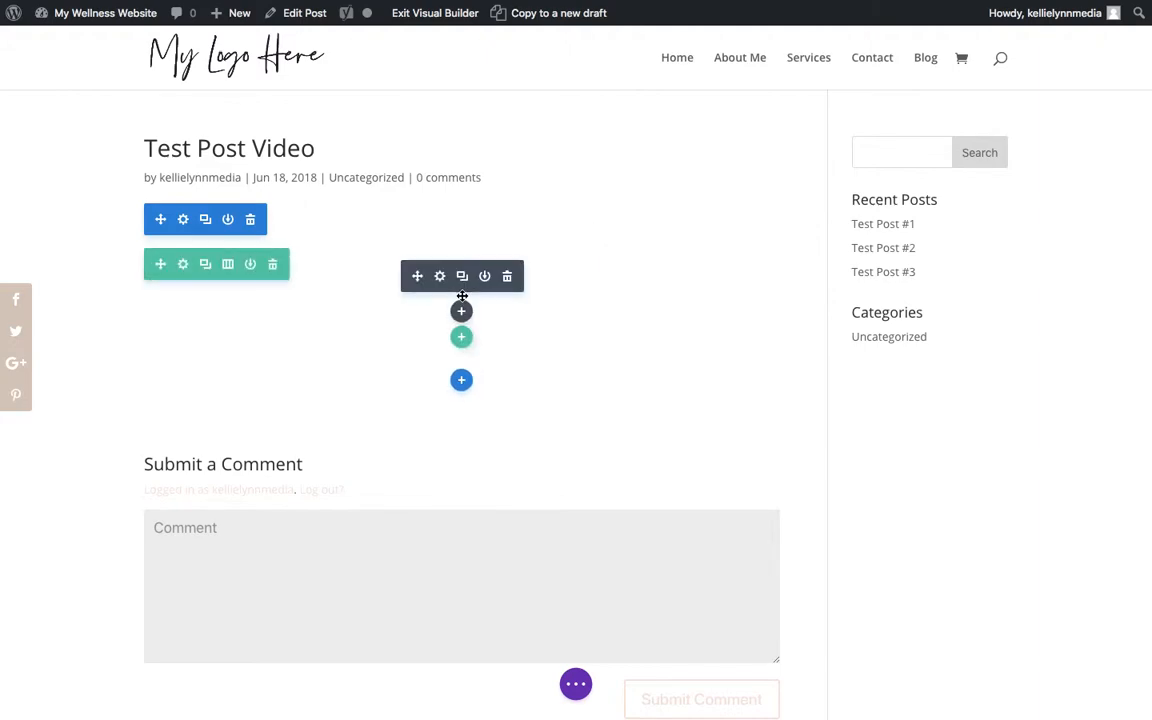
- Add a Text module with its default placeholder content to the post's existing single-column row
{"action": "left_click", "coordinate": [461, 309]}
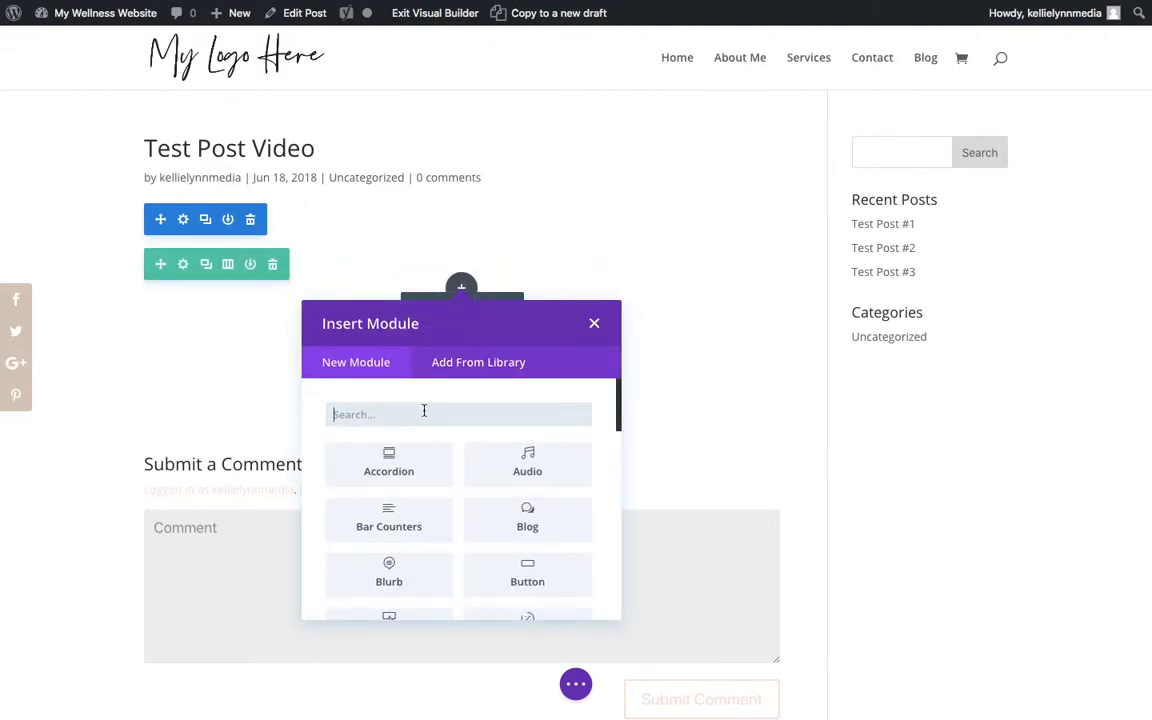
{"action": "type", "text": "text"}
{"action": "left_click", "coordinate": [397, 468]}
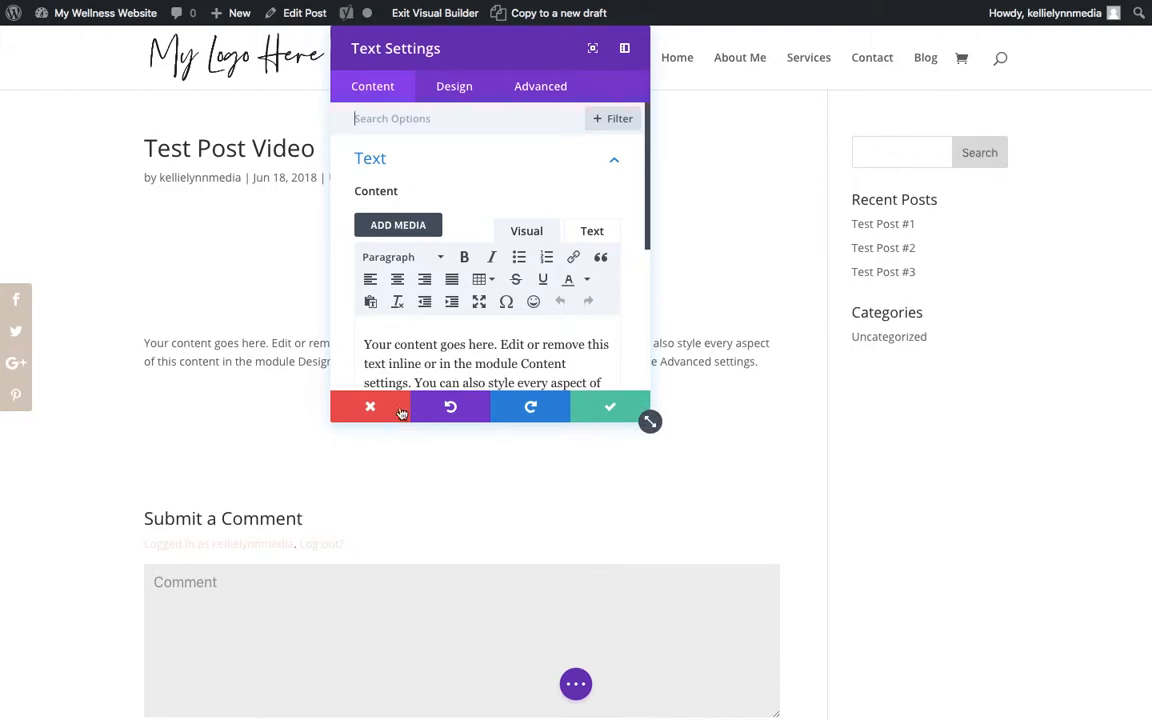
{"action": "left_click", "coordinate": [593, 415]}
- Add a row with two equal columns below the text and insert a Text module in its left column
{"action": "left_click", "coordinate": [462, 434]}
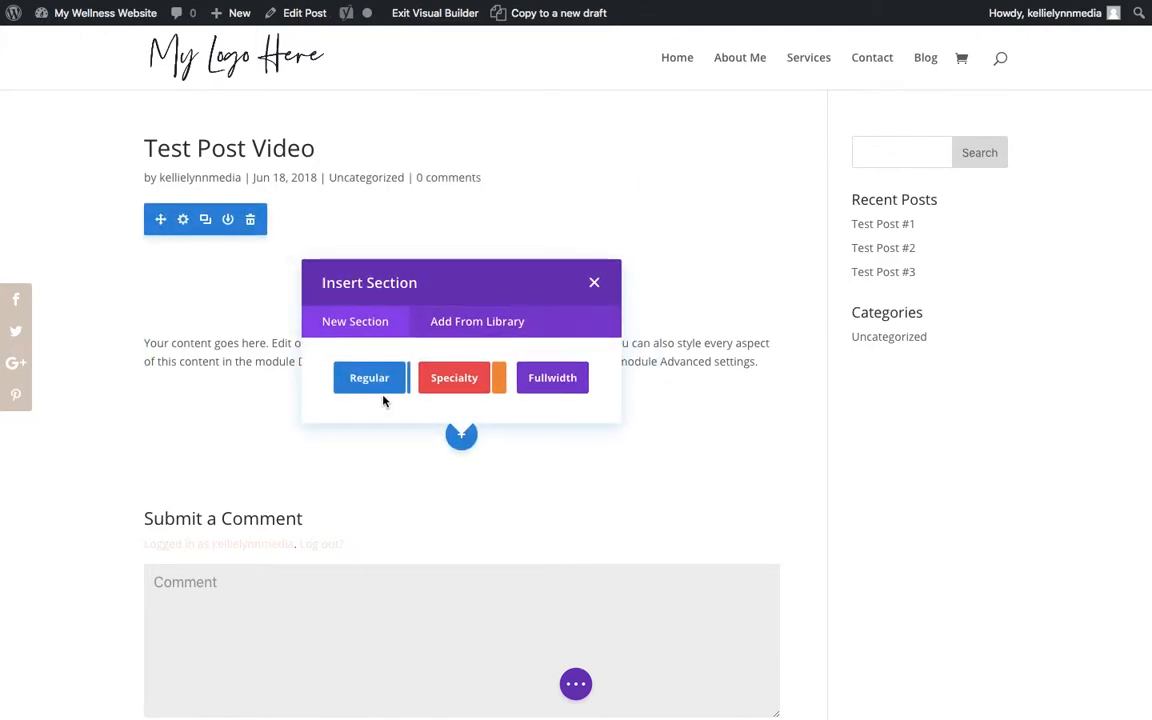
{"action": "left_click", "coordinate": [596, 282]}
{"action": "left_click", "coordinate": [460, 393]}
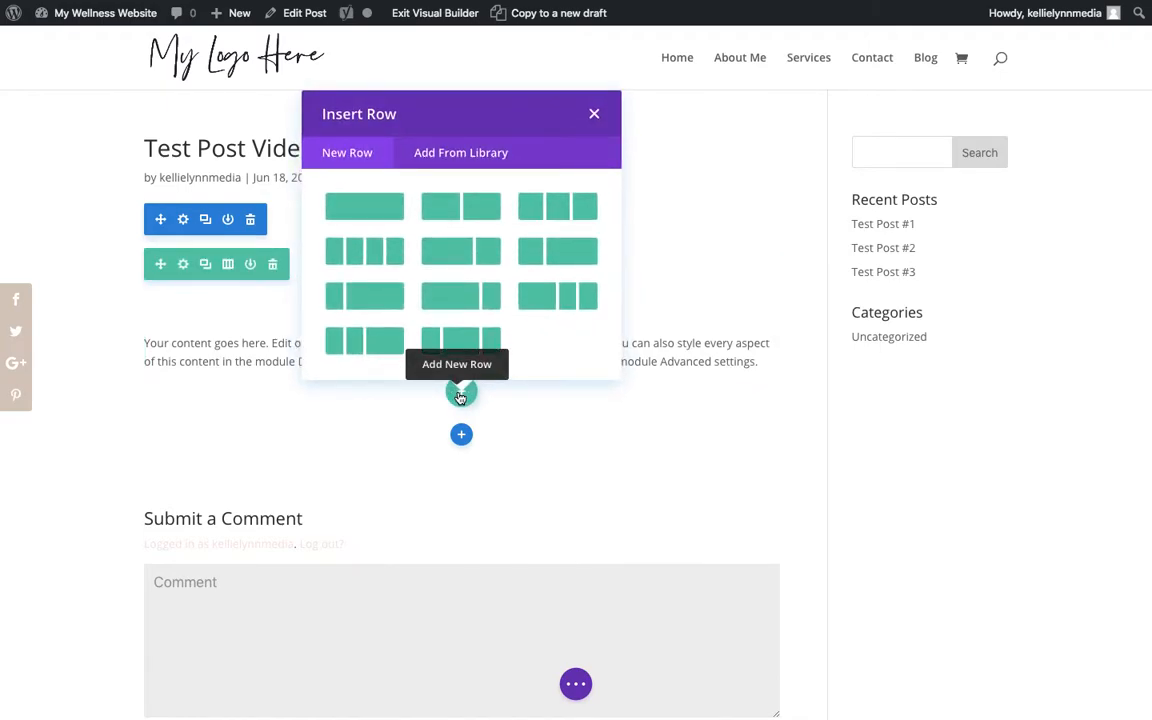
{"action": "left_click", "coordinate": [485, 214]}
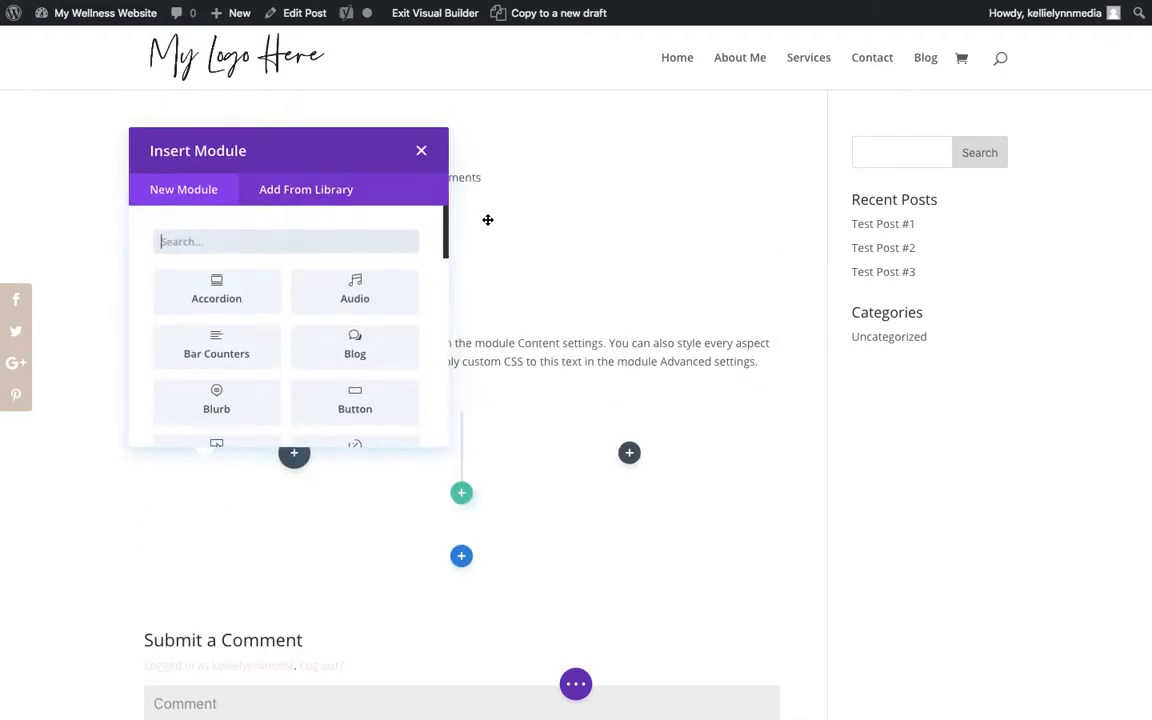
{"action": "type", "text": "te"}
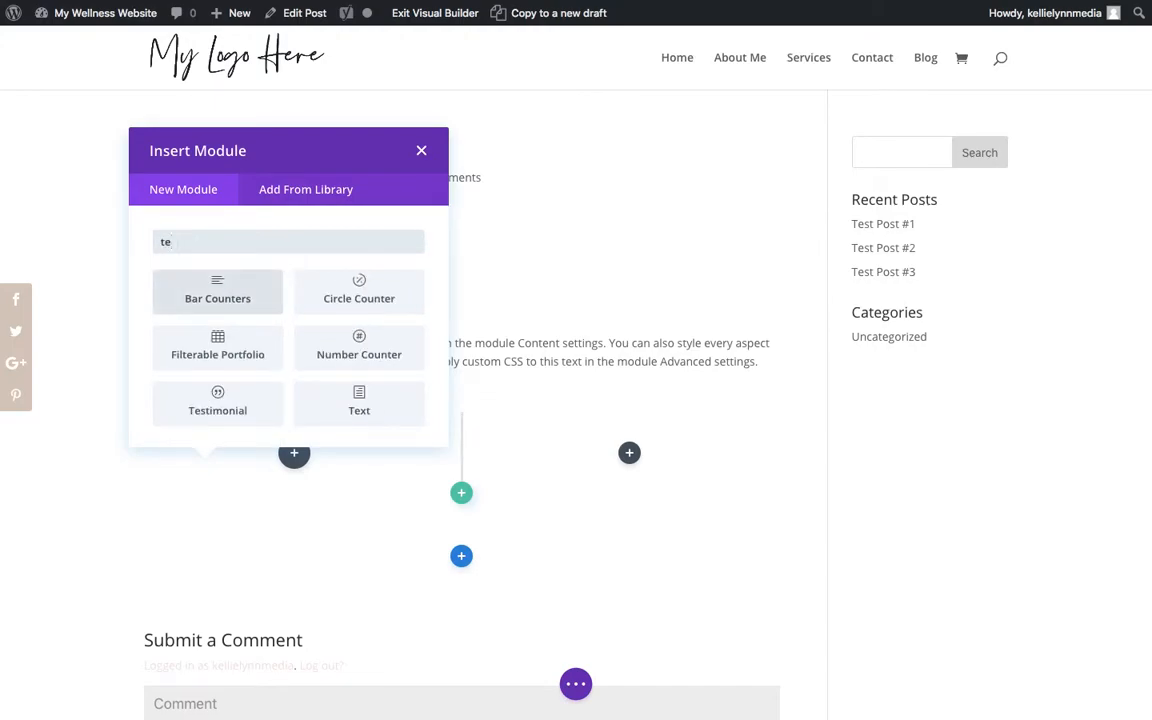
{"action": "left_click", "coordinate": [355, 404]}
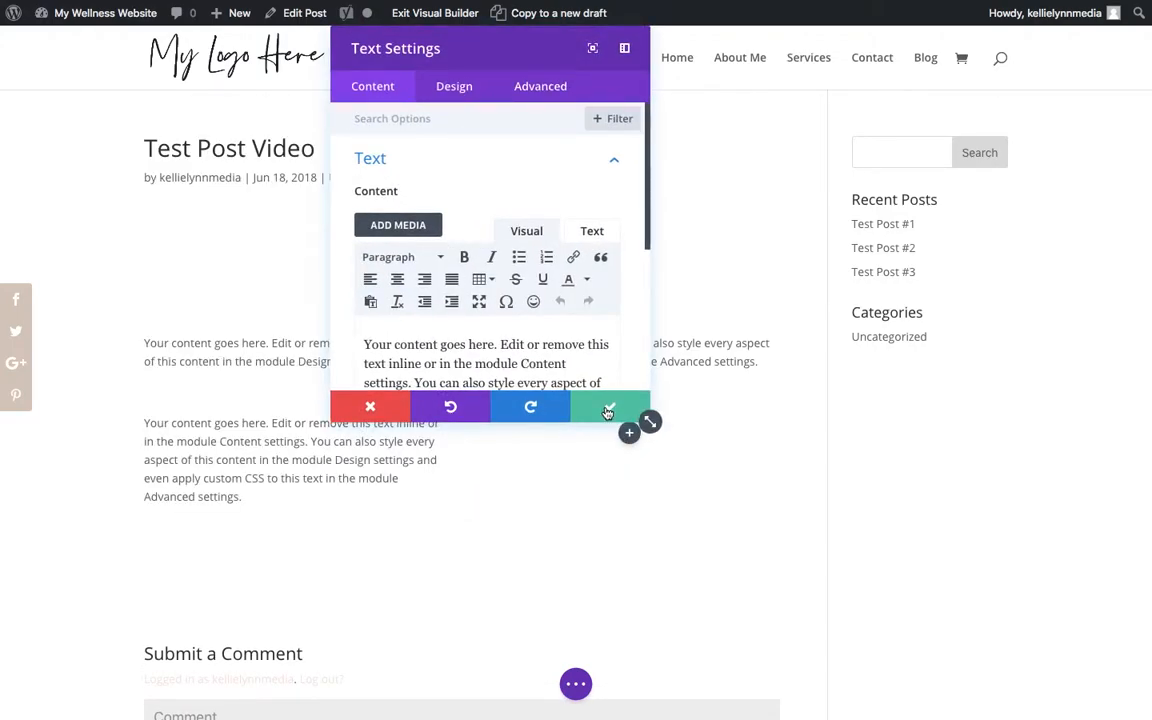
- Insert an Image module in the row's right column, using the strawberry photo from the media library, and save its settings
{"action": "left_click", "coordinate": [630, 432]}
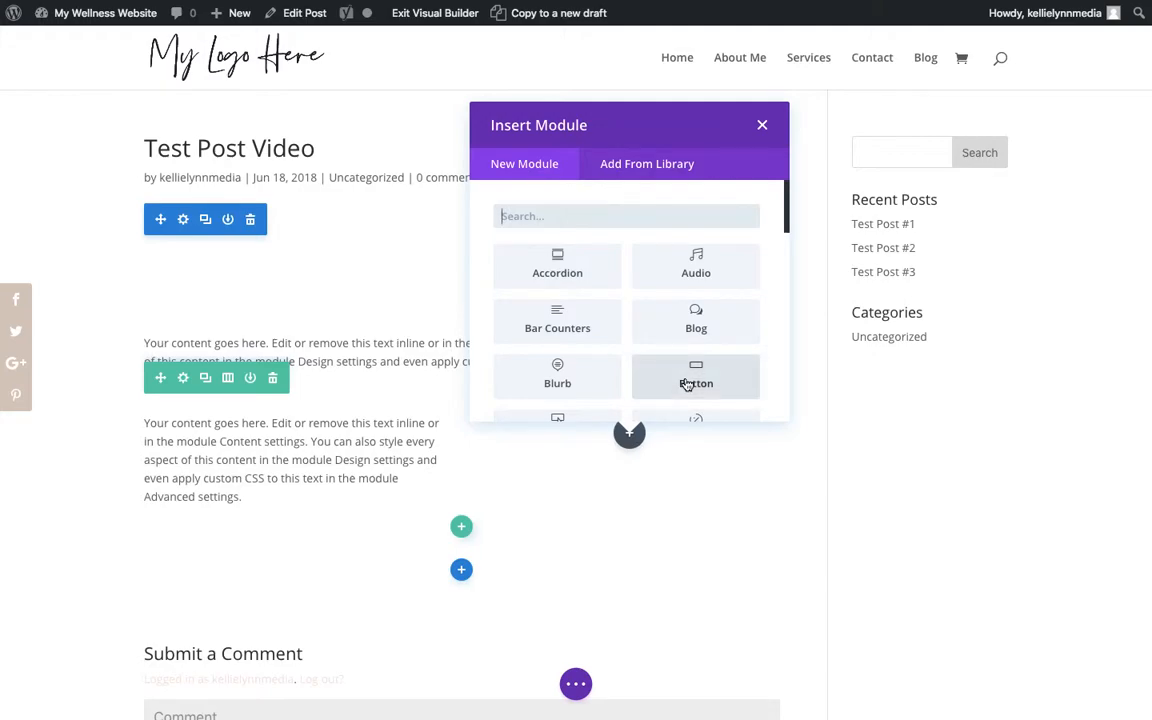
{"action": "type", "text": "im"}
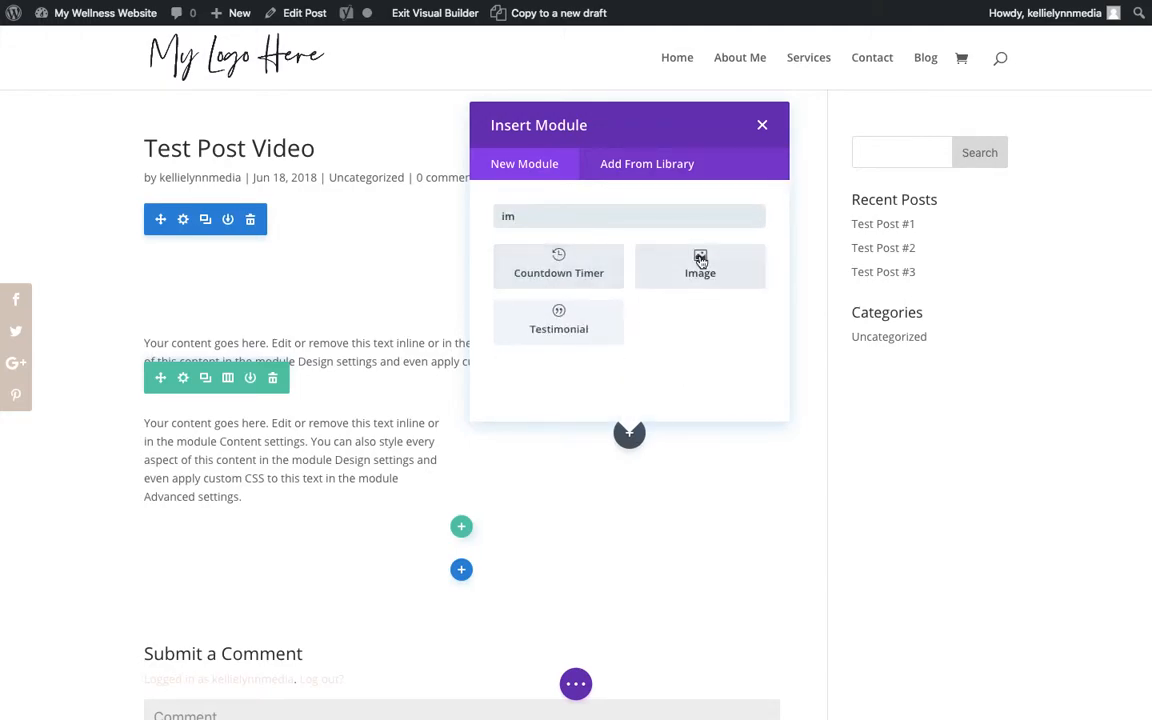
{"action": "left_click", "coordinate": [671, 265]}
{"action": "left_click", "coordinate": [572, 260]}
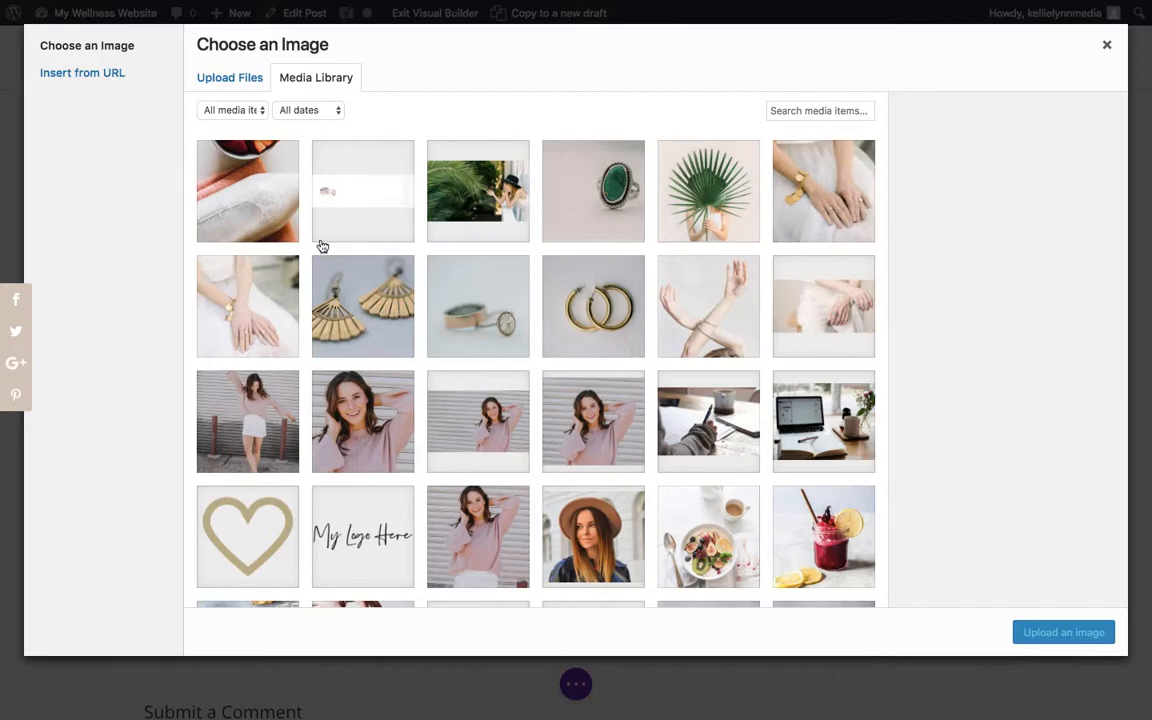
{"action": "left_click", "coordinate": [290, 224]}
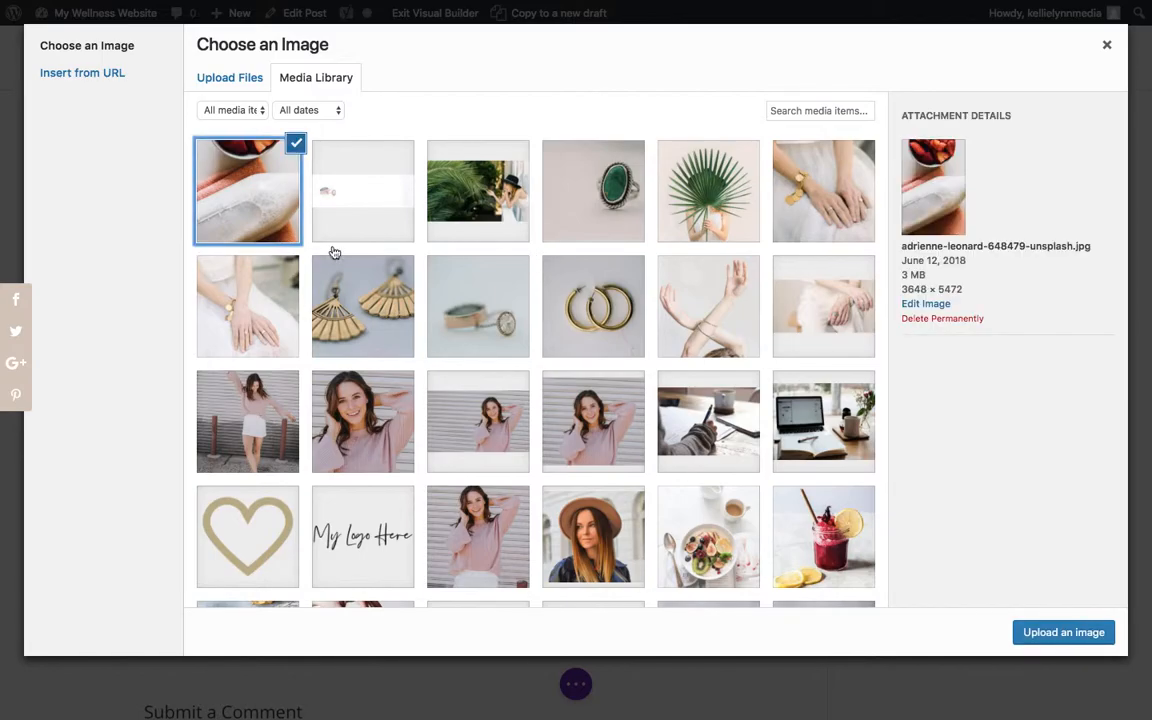
{"action": "left_click", "coordinate": [1028, 638]}
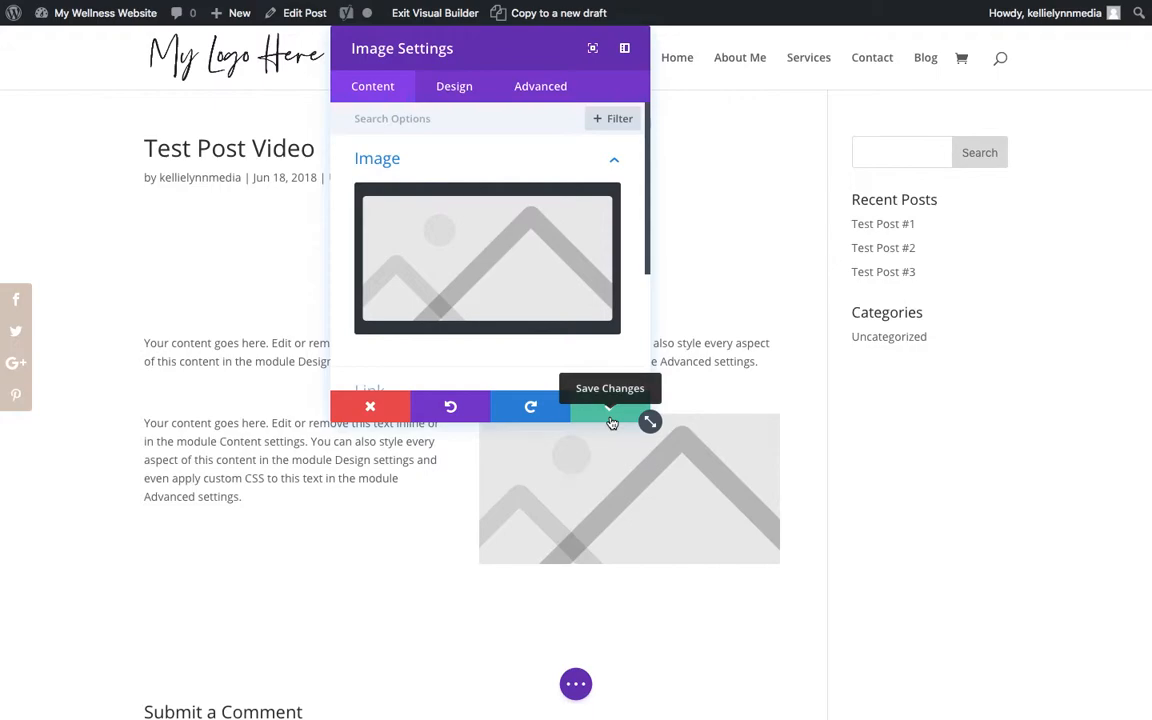
{"action": "left_click", "coordinate": [550, 272]}
{"action": "left_click", "coordinate": [265, 197]}
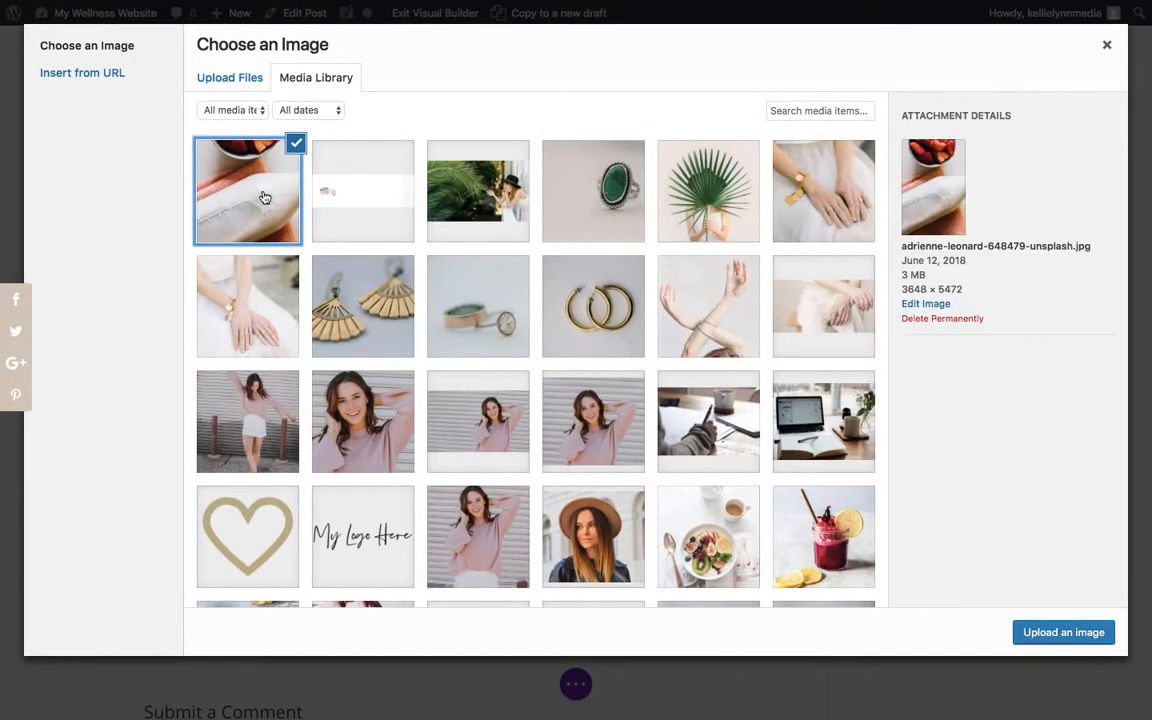
{"action": "left_click", "coordinate": [1100, 632]}
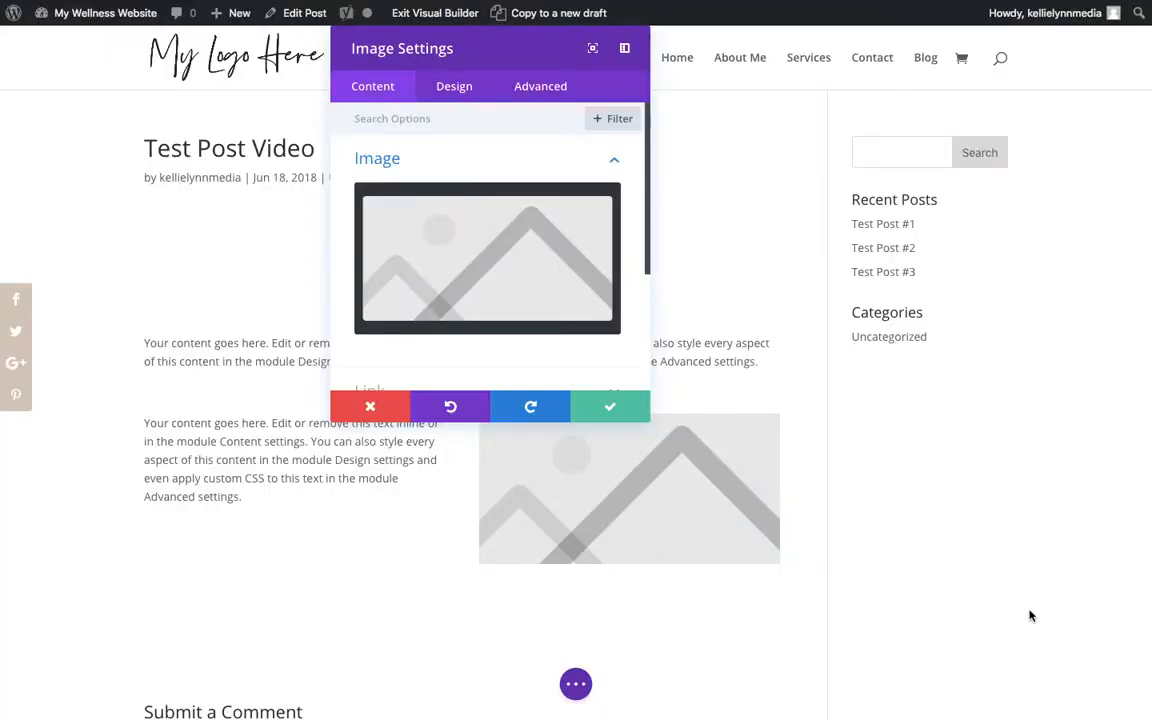
{"action": "left_click", "coordinate": [615, 408]}
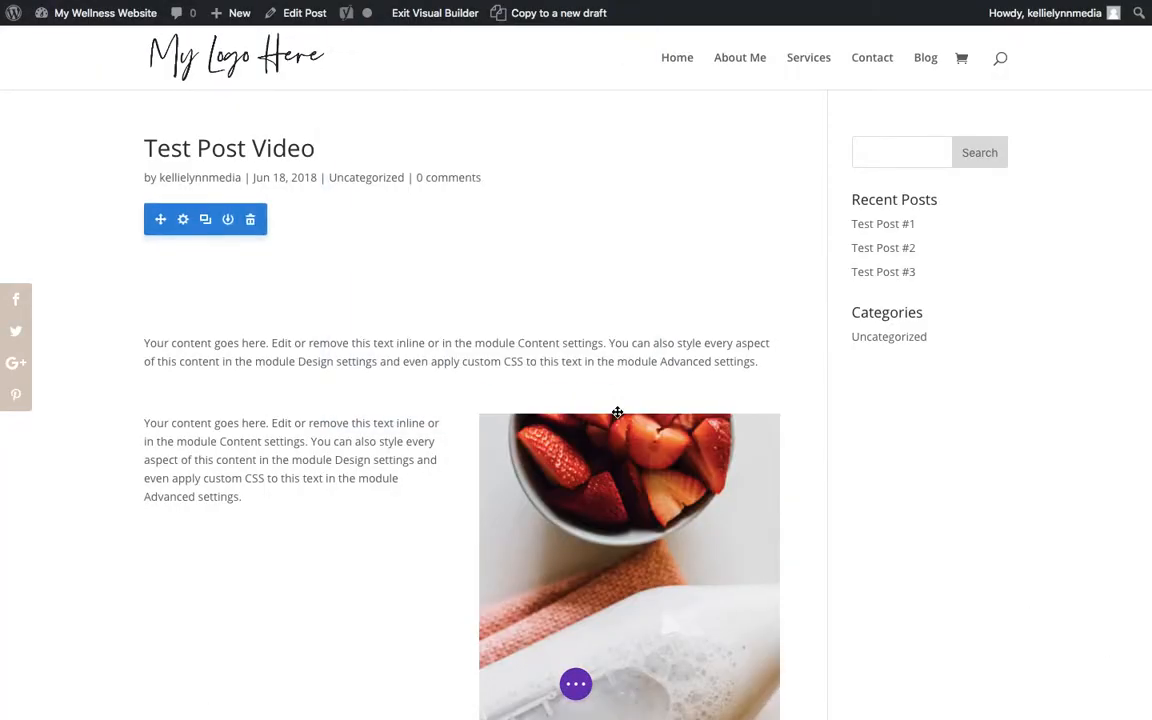
- Move the strawberry Image module into the single-column row above the full-width text
{"action": "scroll", "coordinate": [617, 412], "scroll_direction": "down", "scroll_amount": 4}
{"action": "scroll", "coordinate": [617, 412], "scroll_direction": "up", "scroll_amount": 4}
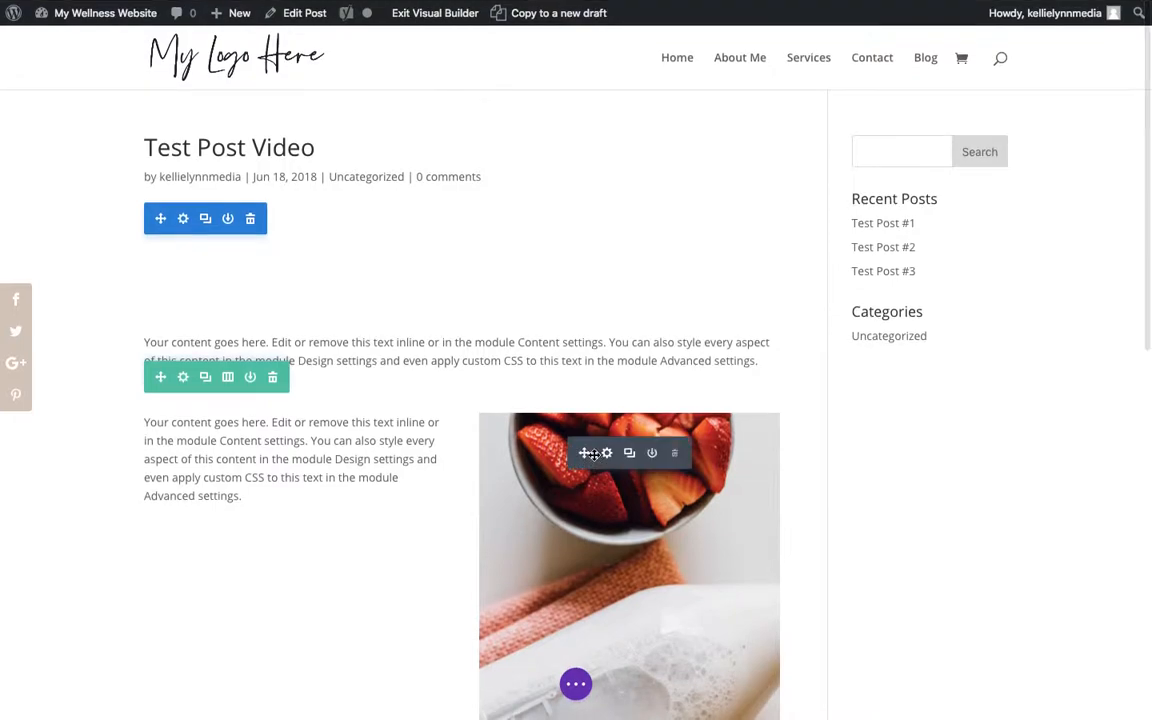
{"action": "left_click_drag", "start_coordinate": [587, 455], "coordinate": [347, 273]}
- Move the full-width Text module into the empty right column of the two-column row
{"action": "scroll", "coordinate": [347, 273], "scroll_direction": "down", "scroll_amount": 8}
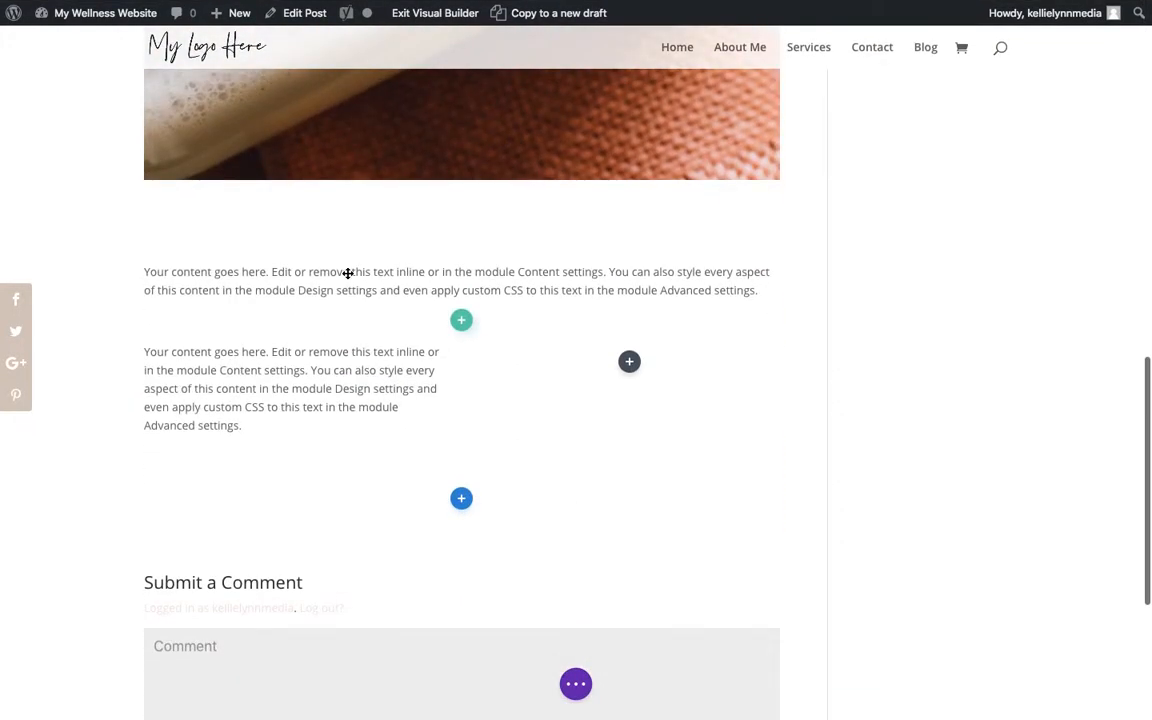
{"action": "left_click_drag", "start_coordinate": [417, 266], "coordinate": [635, 352]}
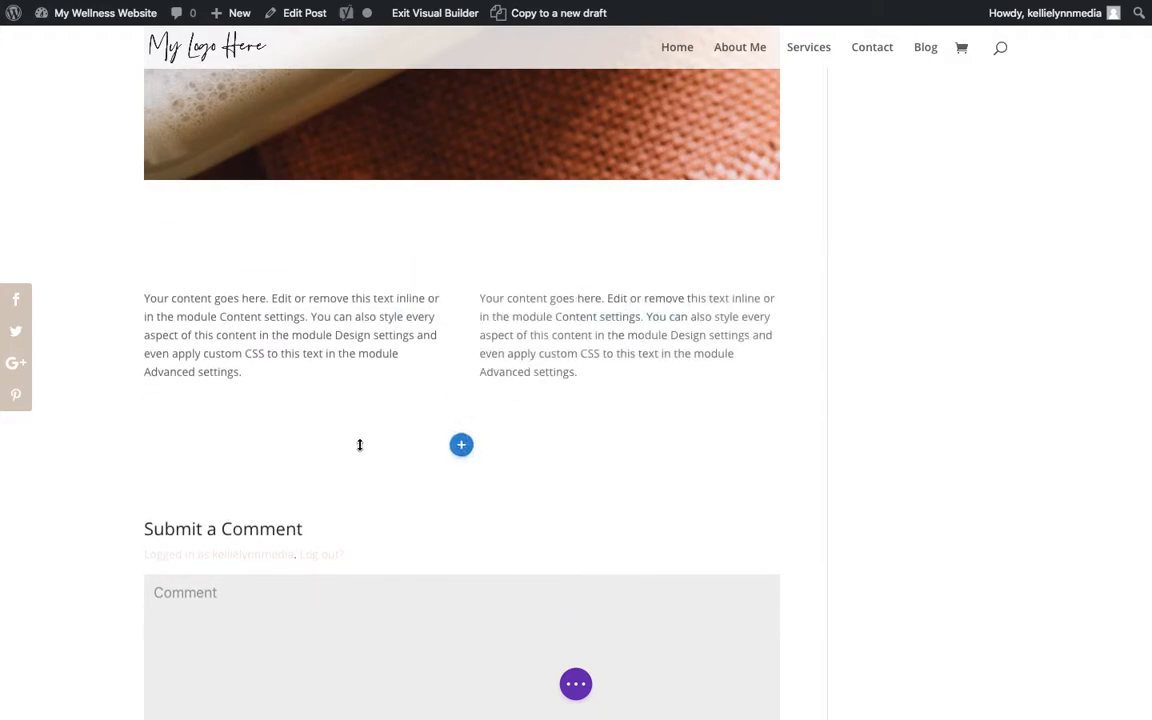
{"action": "left_click", "coordinate": [461, 446]}
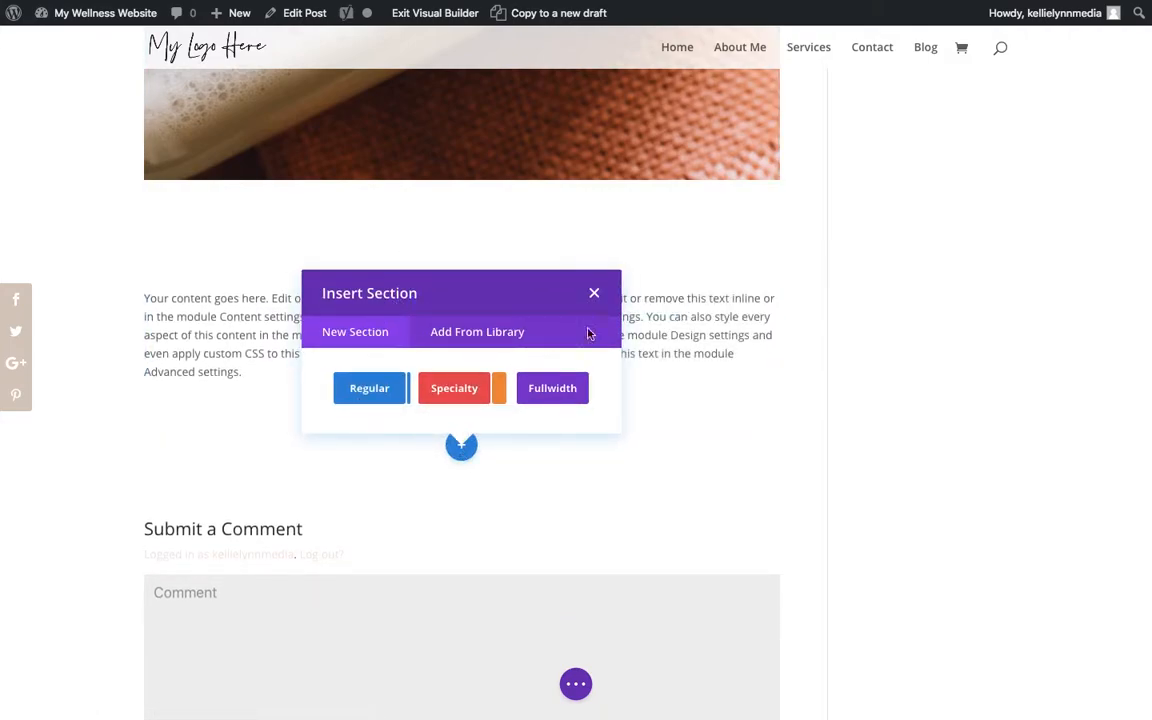
{"action": "left_click", "coordinate": [592, 295]}
- Exit the Visual Builder with the layout changes saved and open the post in the backend editor
{"action": "scroll", "coordinate": [589, 290], "scroll_direction": "up", "scroll_amount": 10}
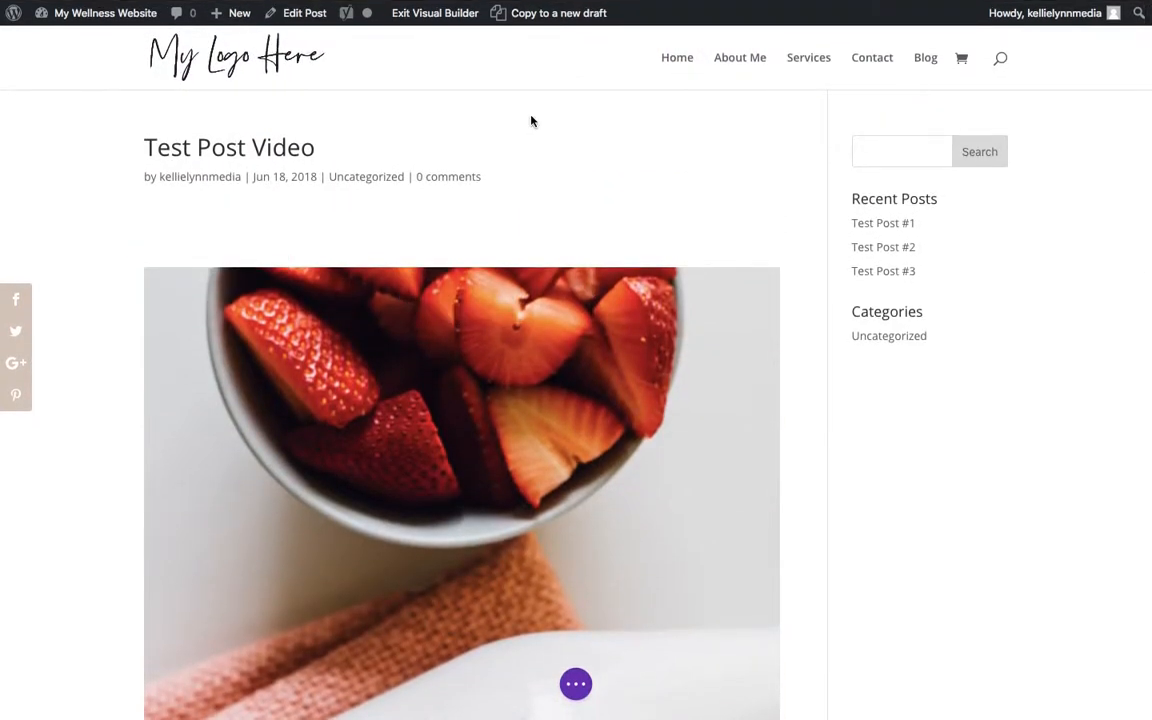
{"action": "left_click", "coordinate": [320, 14]}
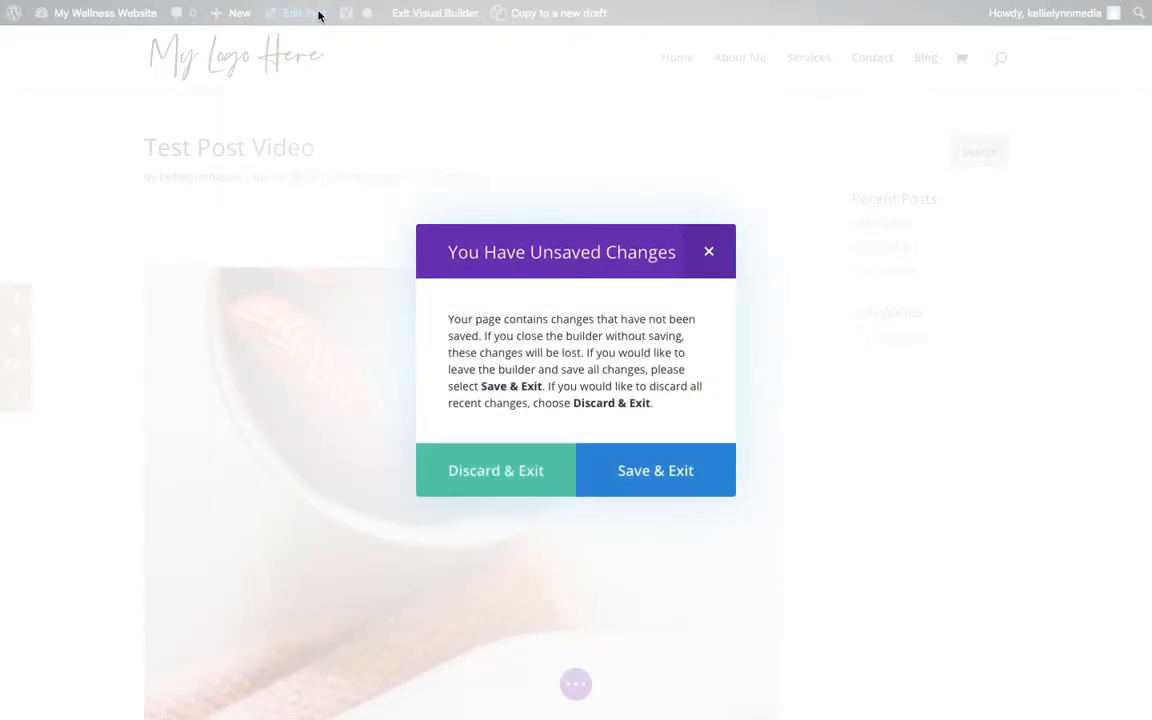
{"action": "left_click", "coordinate": [690, 467]}
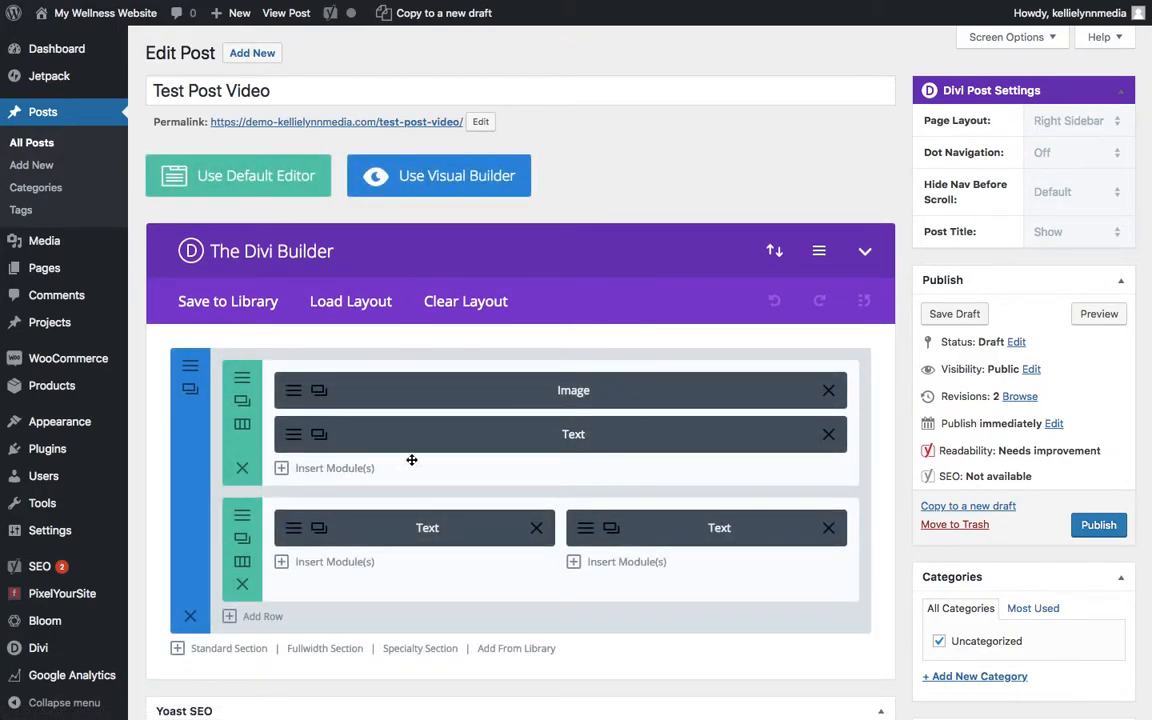
- Insert a Bar Counters module in the left column of the two-column row and save its default settings
{"action": "left_click_drag", "start_coordinate": [294, 532], "coordinate": [380, 507]}
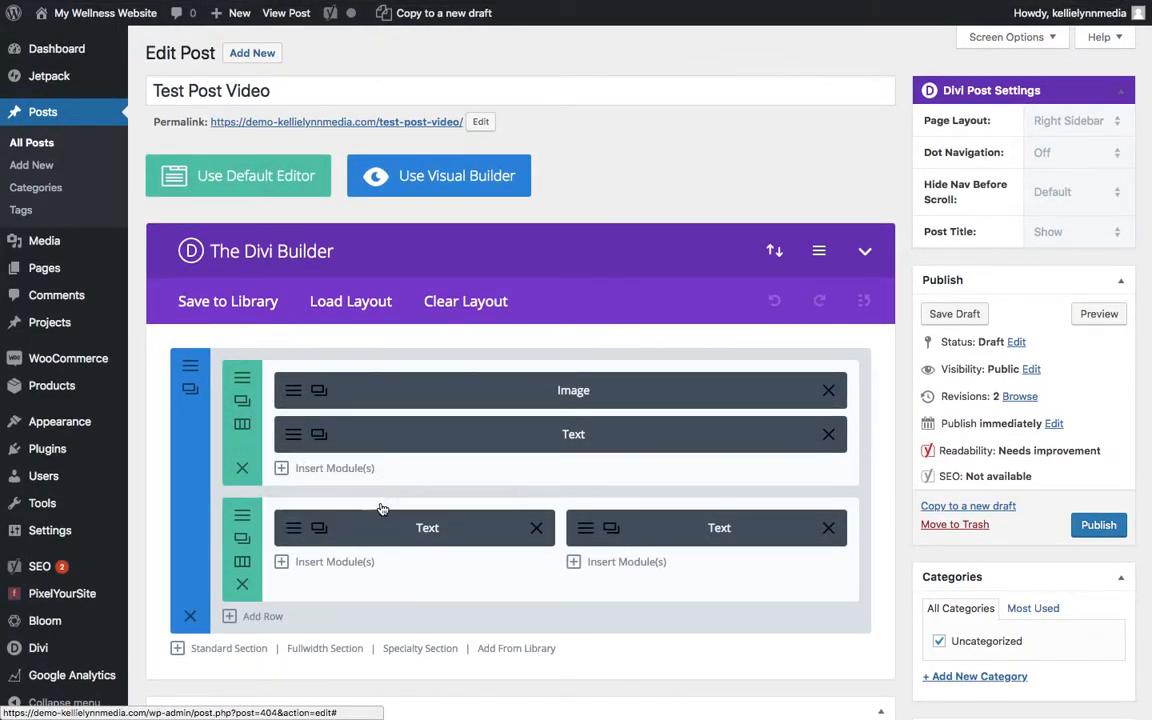
{"action": "left_click", "coordinate": [308, 565]}
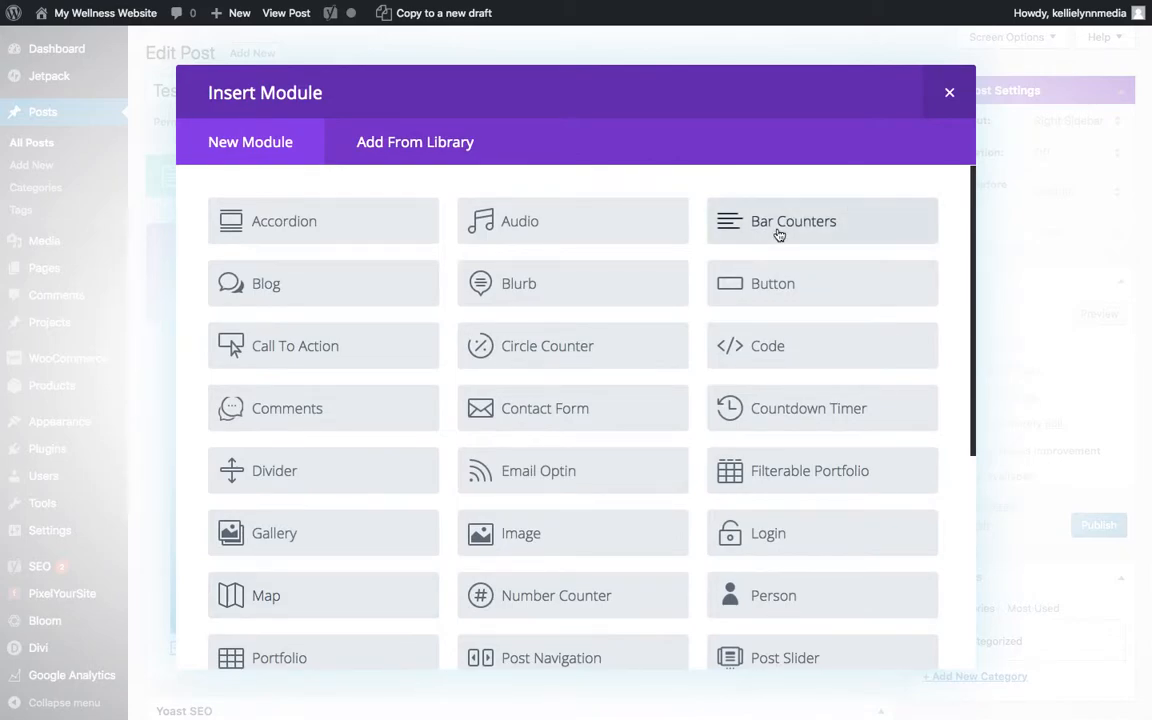
{"action": "left_click", "coordinate": [779, 234]}
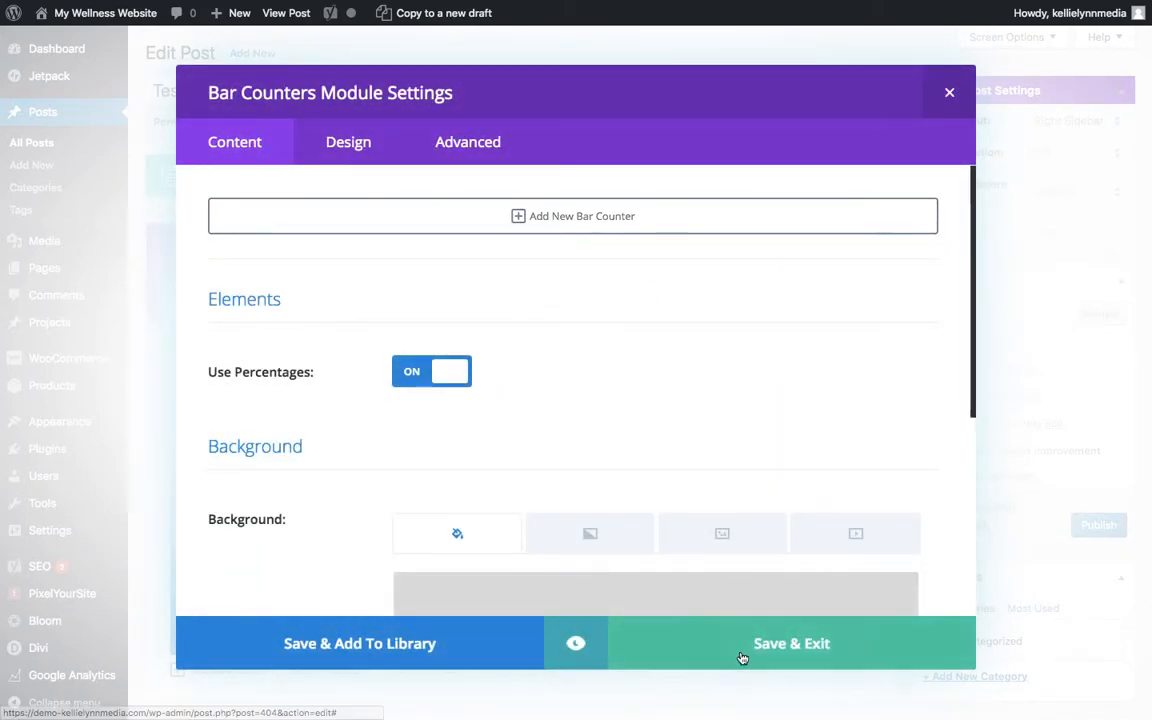
{"action": "left_click", "coordinate": [742, 658]}
- Gather the two-column row's modules in its left column and delete the Bar Counters and both Text modules
{"action": "left_click_drag", "start_coordinate": [447, 571], "coordinate": [454, 522]}
{"action": "left_click_drag", "start_coordinate": [650, 527], "coordinate": [419, 560]}
{"action": "scroll", "coordinate": [419, 560], "scroll_direction": "down", "scroll_amount": 2}
{"action": "left_click", "coordinate": [535, 476]}
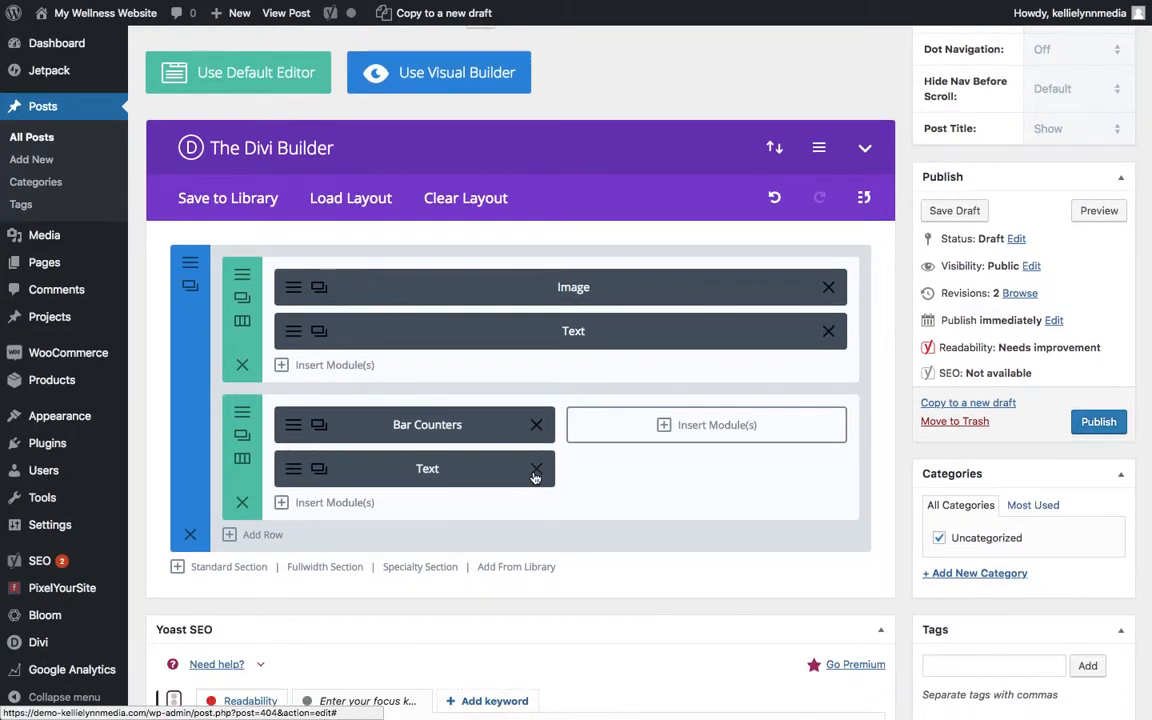
{"action": "left_click", "coordinate": [538, 429]}
{"action": "left_click", "coordinate": [538, 429]}
- Change the post's permalink slug to "my first blog post" and confirm it
{"action": "scroll", "coordinate": [538, 429], "scroll_direction": "up", "scroll_amount": 2}
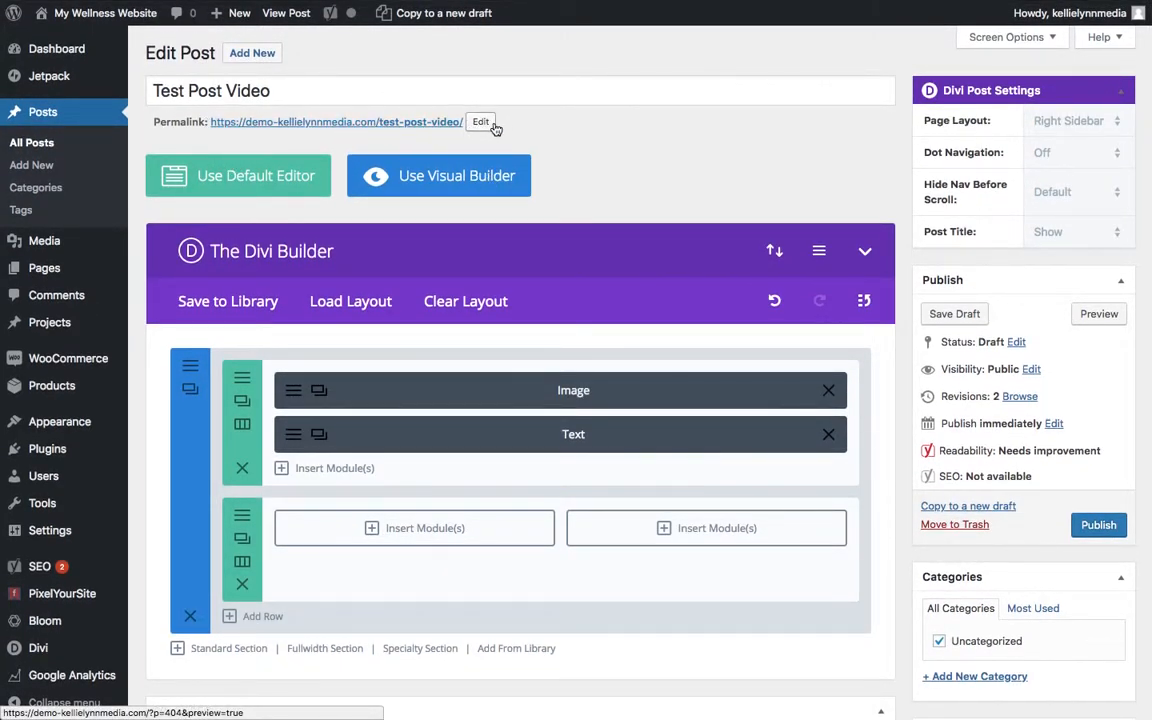
{"action": "left_click", "coordinate": [481, 121]}
{"action": "triple_click", "coordinate": [494, 122]}
{"action": "type", "text": "my first blog post"}
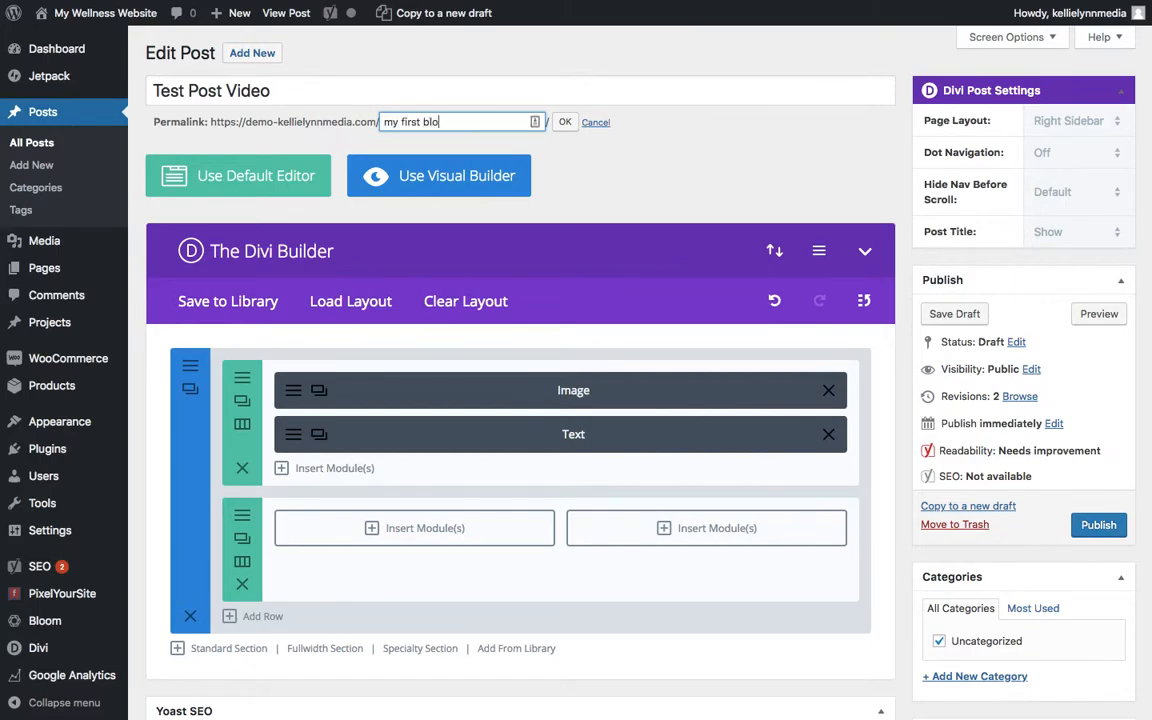
{"action": "left_click", "coordinate": [562, 122]}
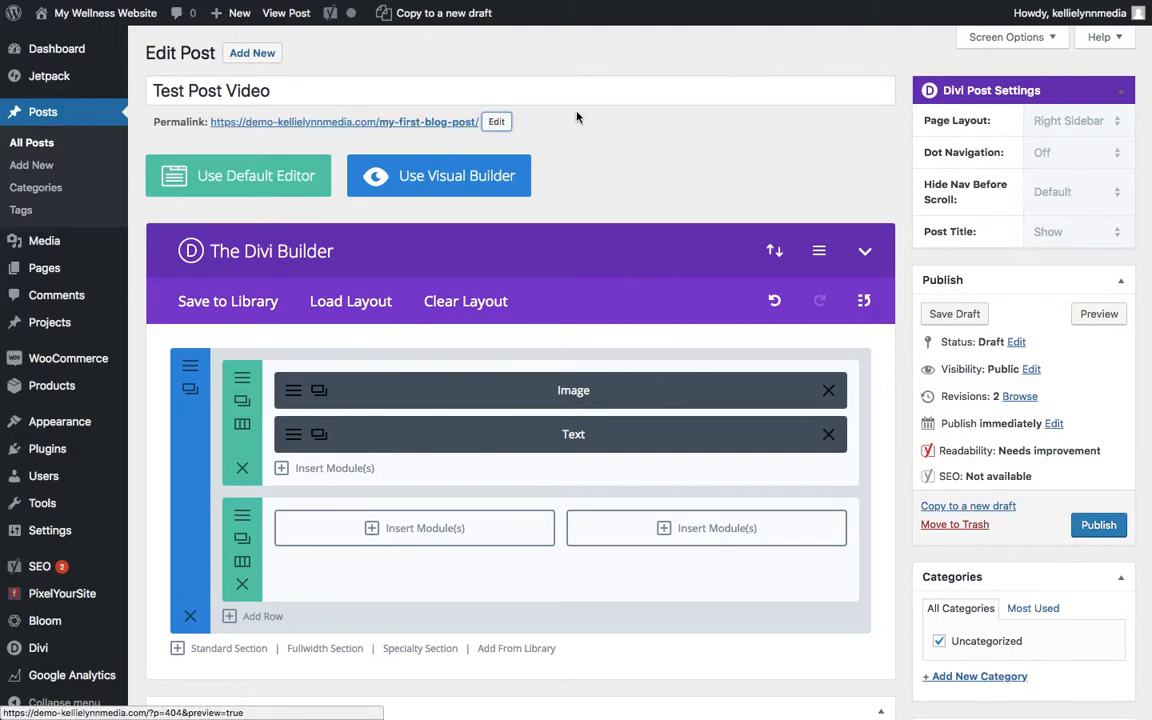
- Enter "Test Category" as a new category name and publish the post
{"action": "scroll", "coordinate": [768, 316], "scroll_direction": "down", "scroll_amount": 5}
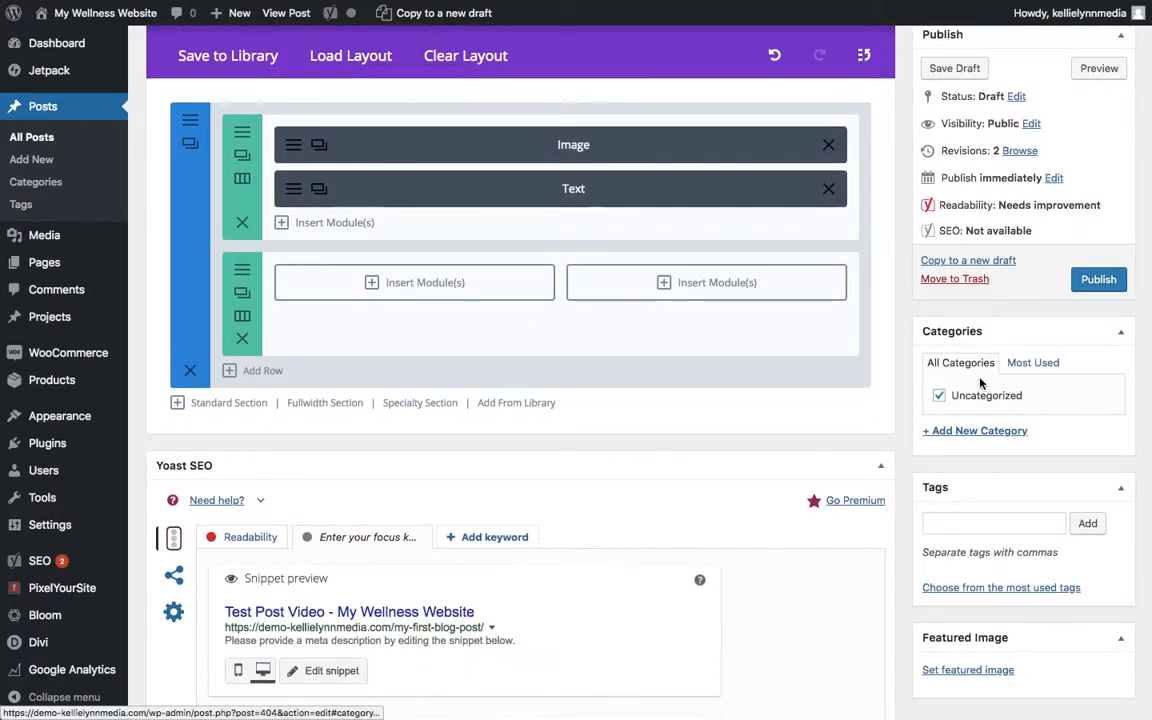
{"action": "left_click", "coordinate": [969, 434]}
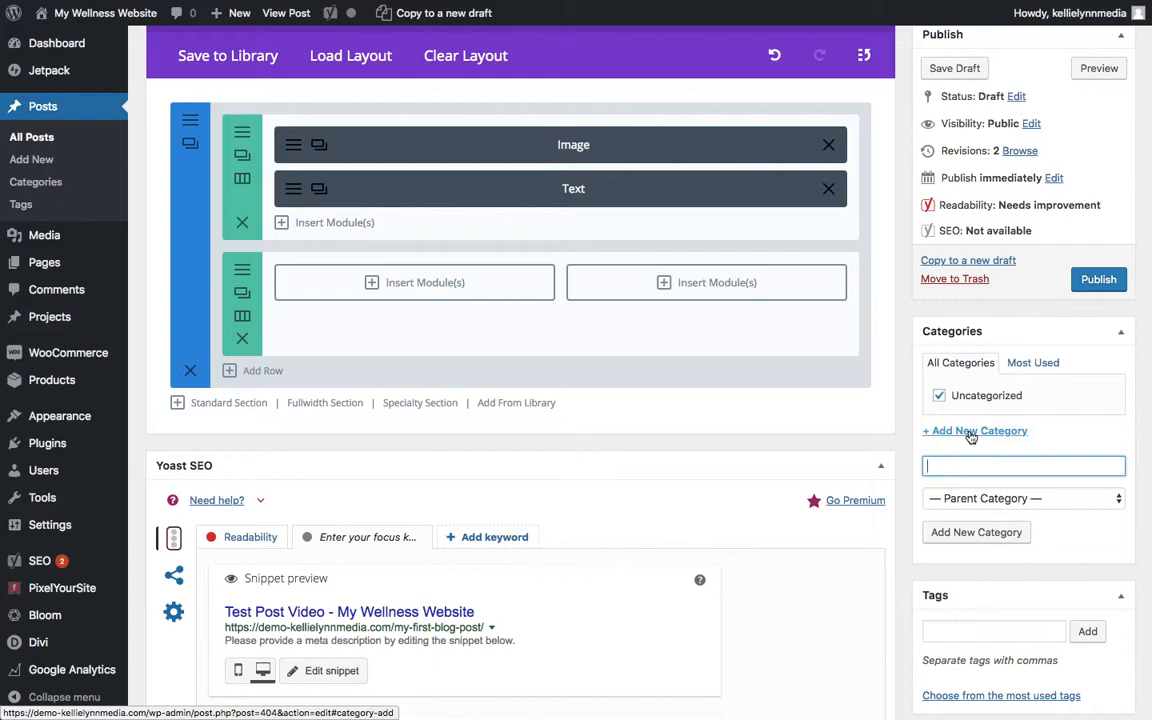
{"action": "type", "text": "Test Category"}
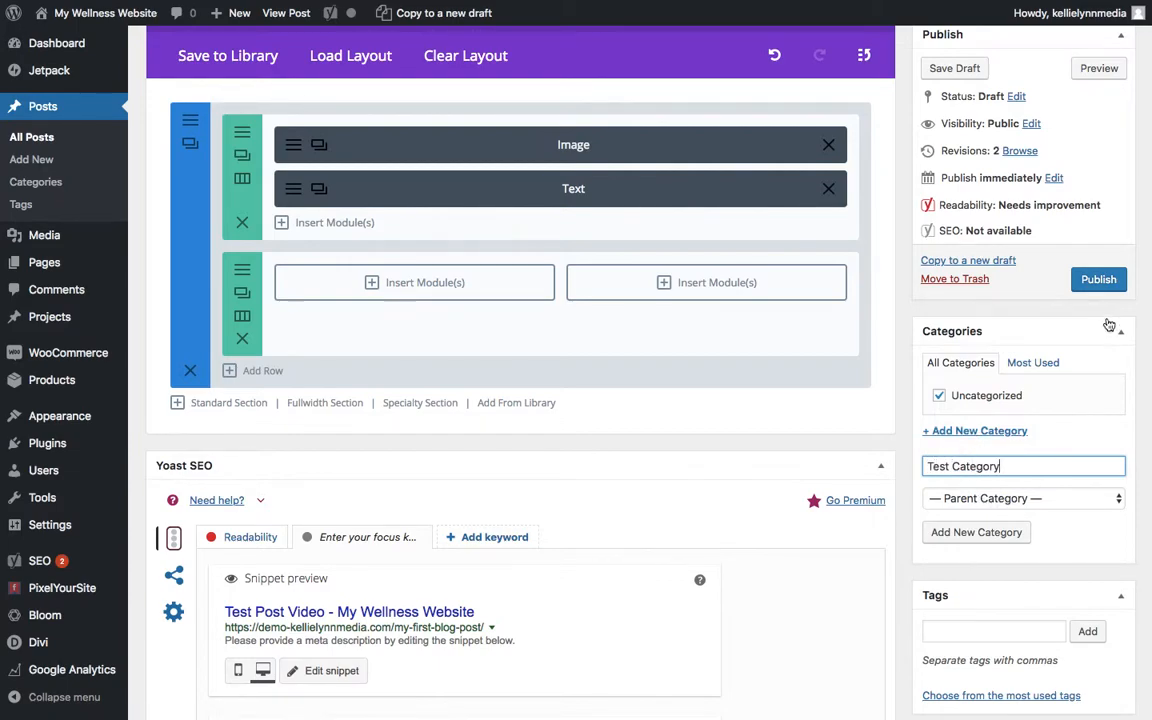
{"action": "left_click", "coordinate": [1070, 441]}
{"action": "left_click", "coordinate": [1108, 280]}
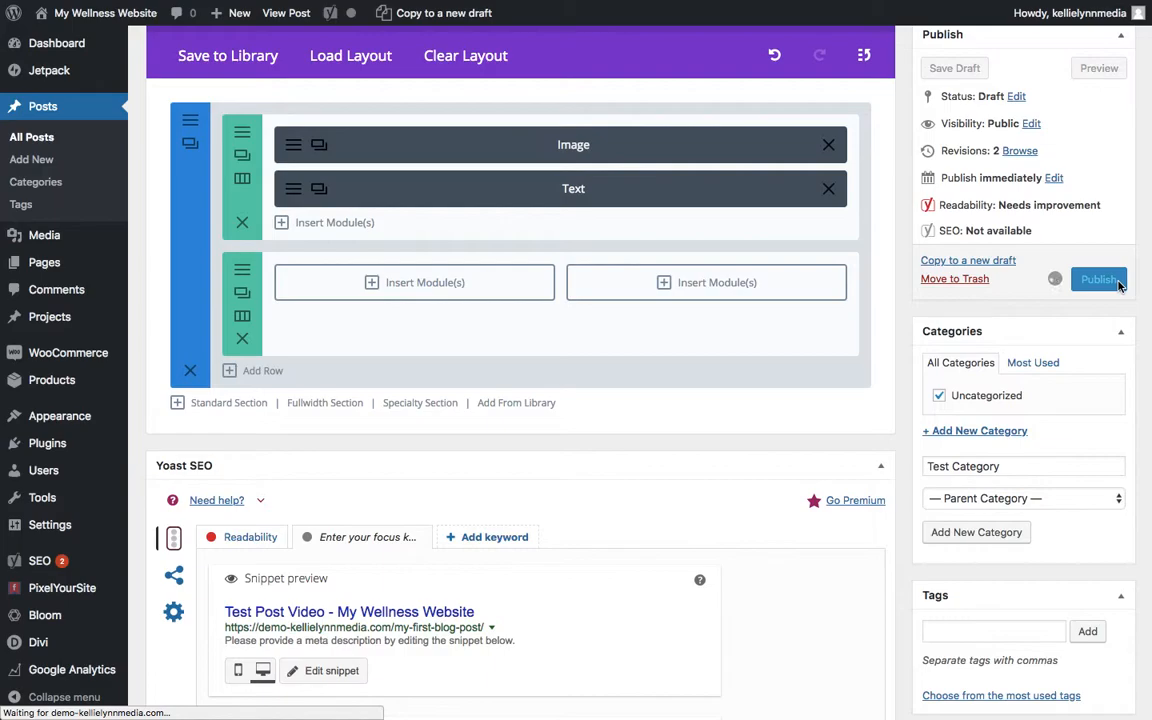
- Create the category "Test Category" and keep both it and Uncategorized assigned to the post
{"action": "scroll", "coordinate": [1118, 285], "scroll_direction": "down", "scroll_amount": 10}
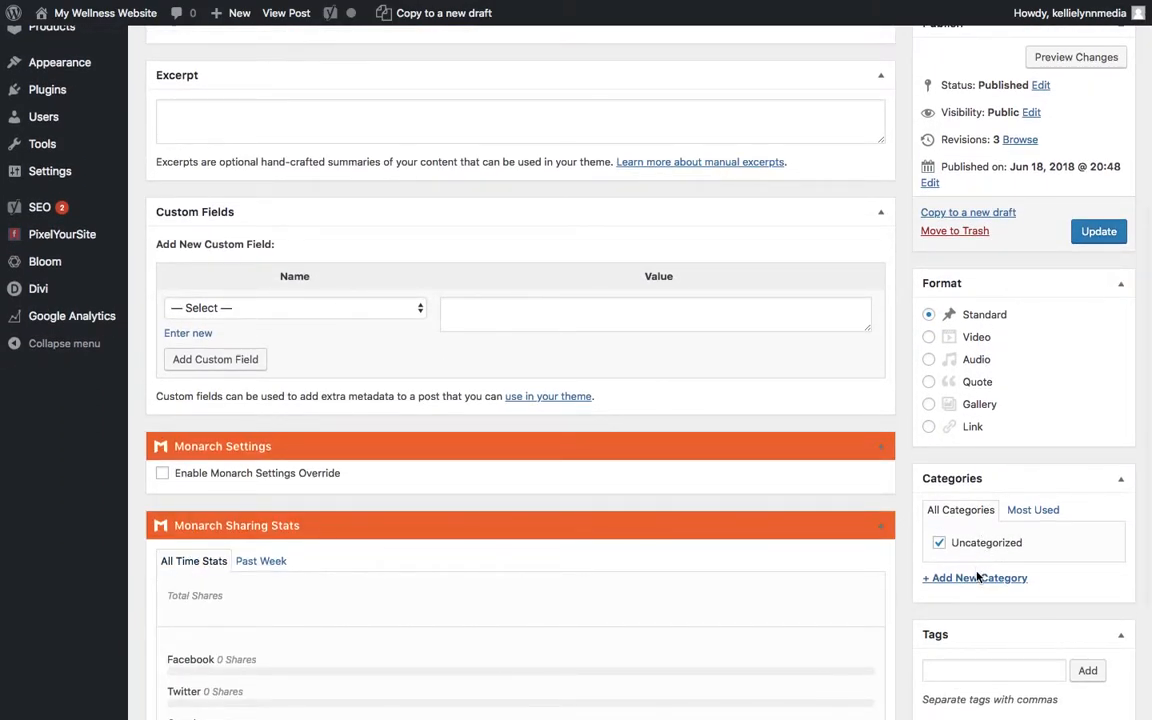
{"action": "scroll", "coordinate": [978, 575], "scroll_direction": "down", "scroll_amount": 3}
{"action": "scroll", "coordinate": [964, 463], "scroll_direction": "up", "scroll_amount": 15}
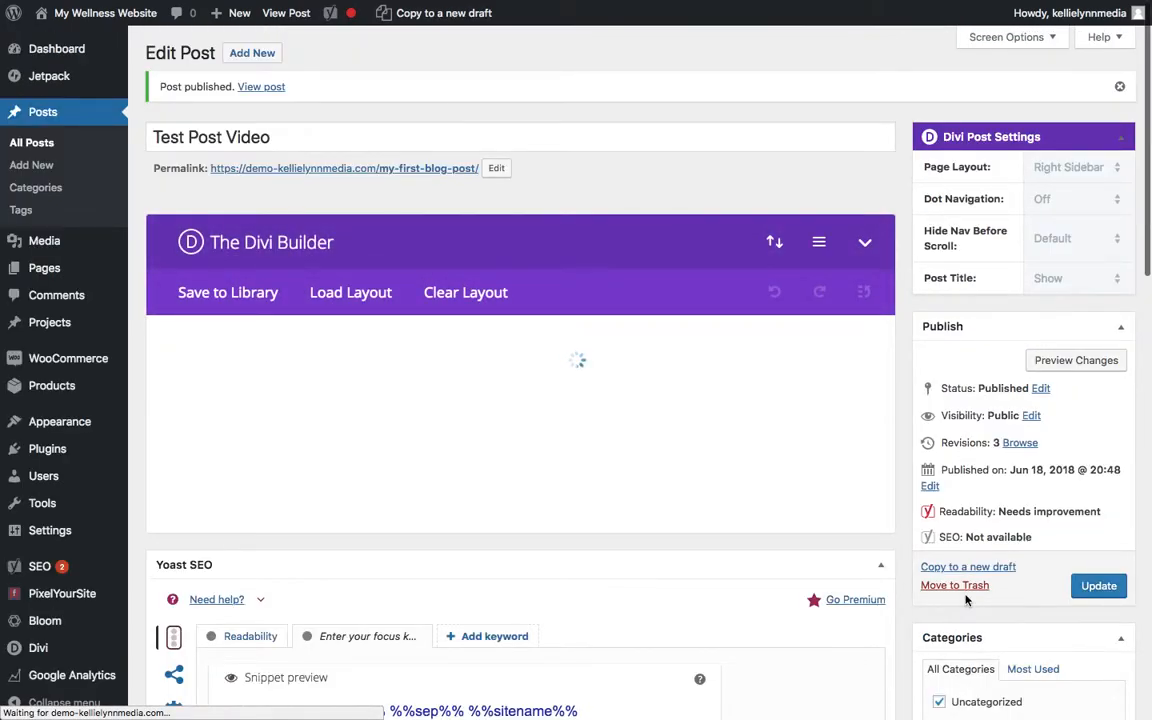
{"action": "scroll", "coordinate": [966, 600], "scroll_direction": "down", "scroll_amount": 3}
{"action": "left_click", "coordinate": [966, 527]}
{"action": "type", "text": "Test Category"}
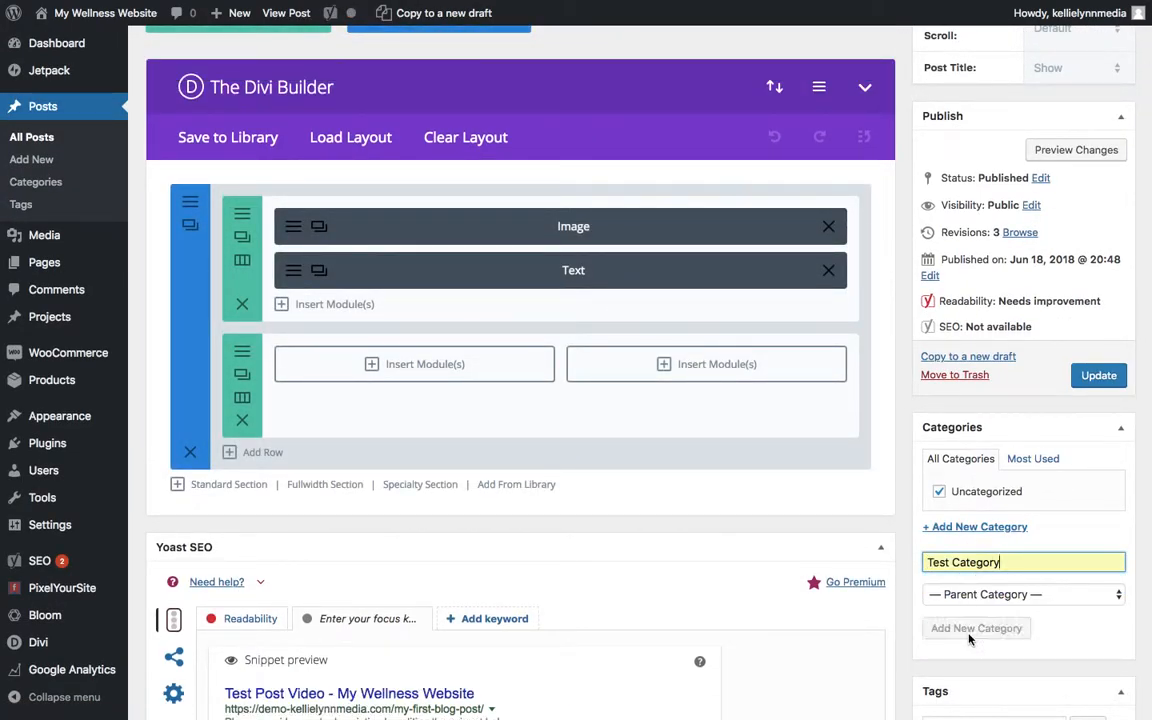
{"action": "left_click", "coordinate": [968, 630]}
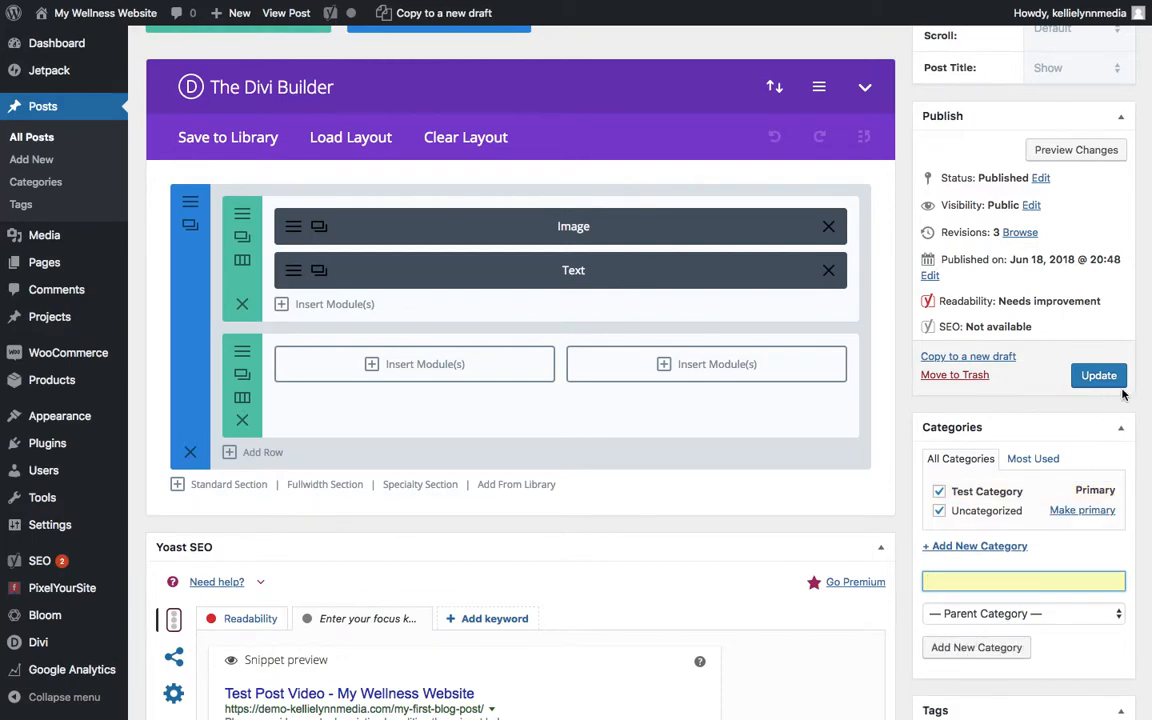
{"action": "left_click", "coordinate": [939, 512]}
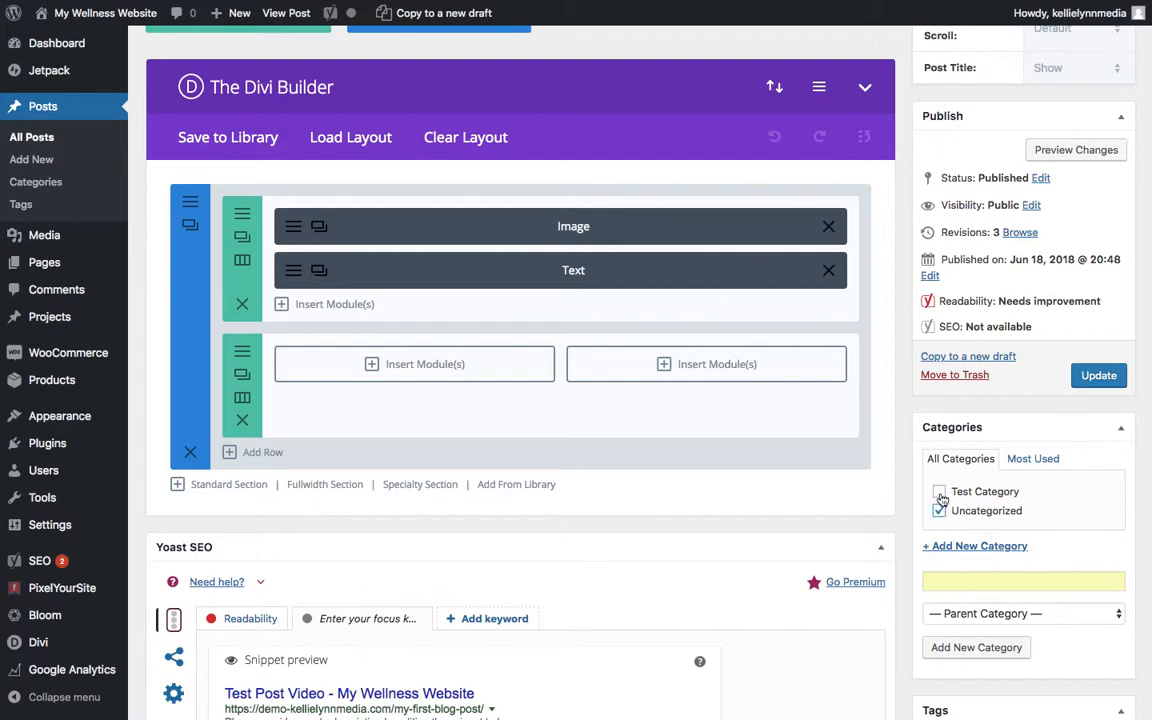
{"action": "left_click", "coordinate": [940, 493]}
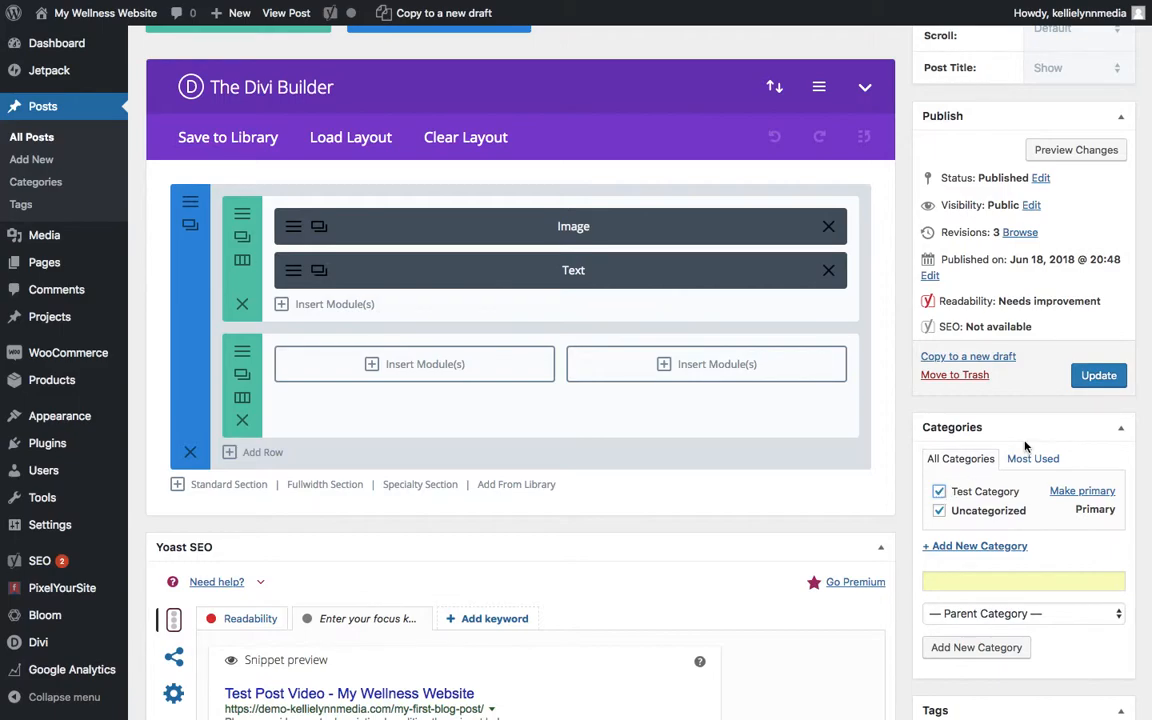
- Set the palm leaf photo jeweler01.jpg from the media library as the featured image and update the post
{"action": "scroll", "coordinate": [1025, 445], "scroll_direction": "down", "scroll_amount": 1}
{"action": "scroll", "coordinate": [1025, 445], "scroll_direction": "up", "scroll_amount": 5}
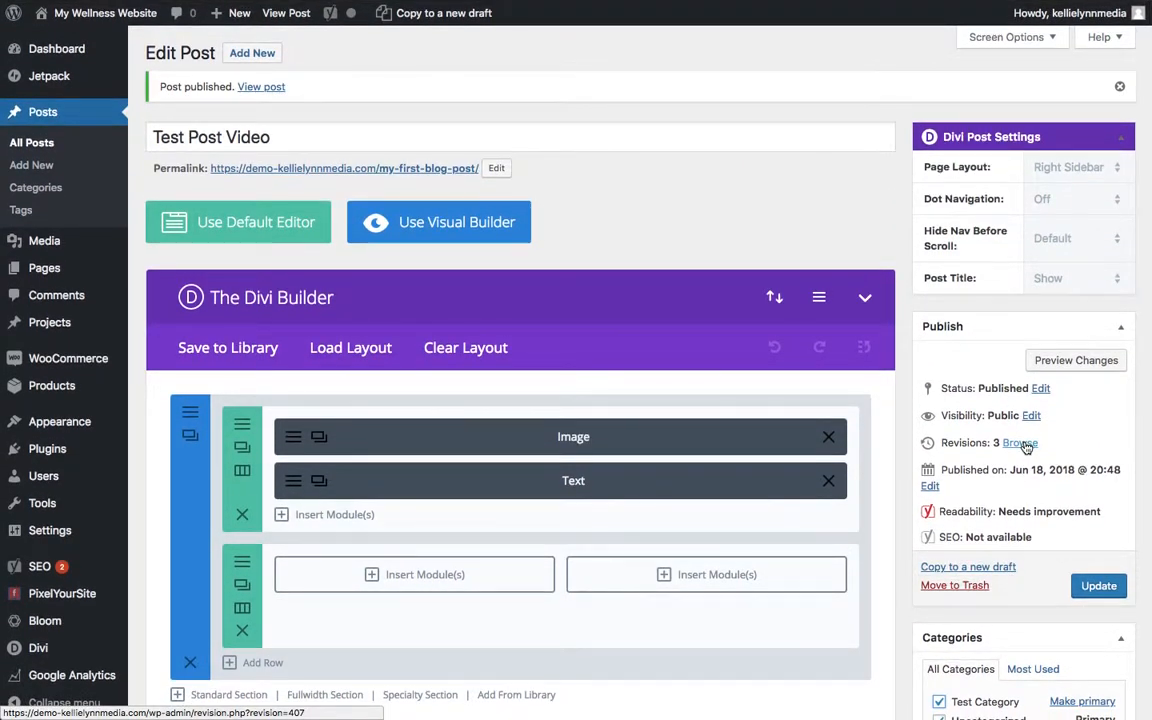
{"action": "scroll", "coordinate": [1025, 445], "scroll_direction": "down", "scroll_amount": 10}
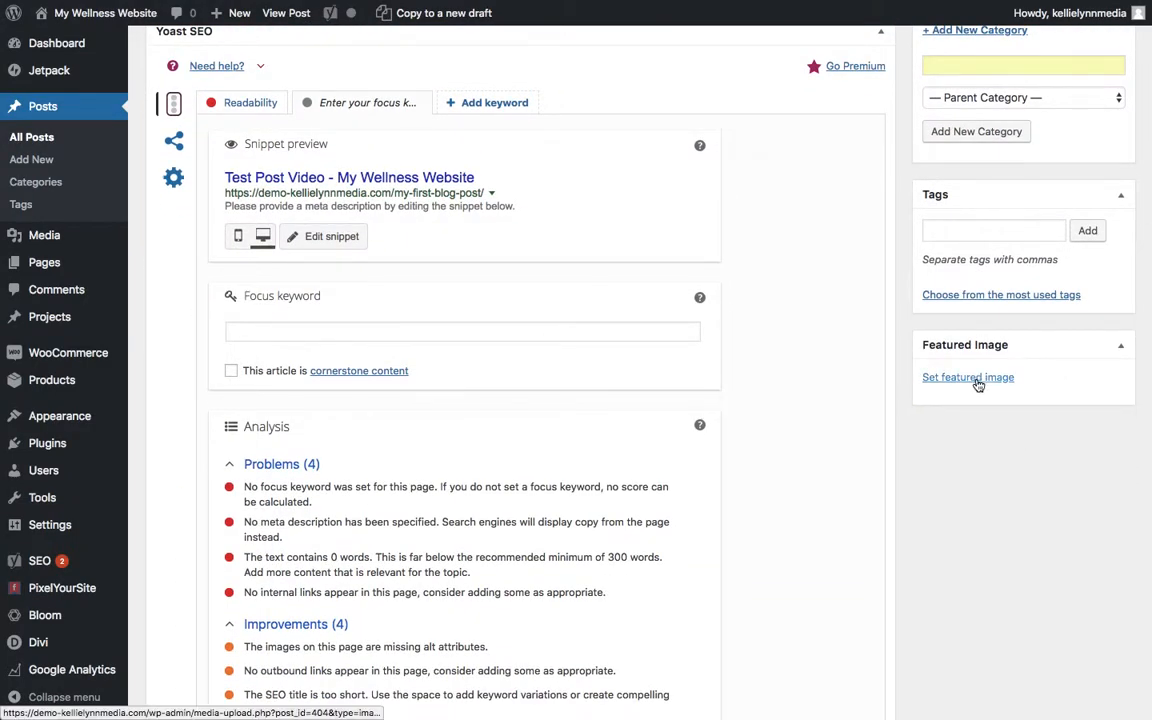
{"action": "left_click", "coordinate": [978, 381]}
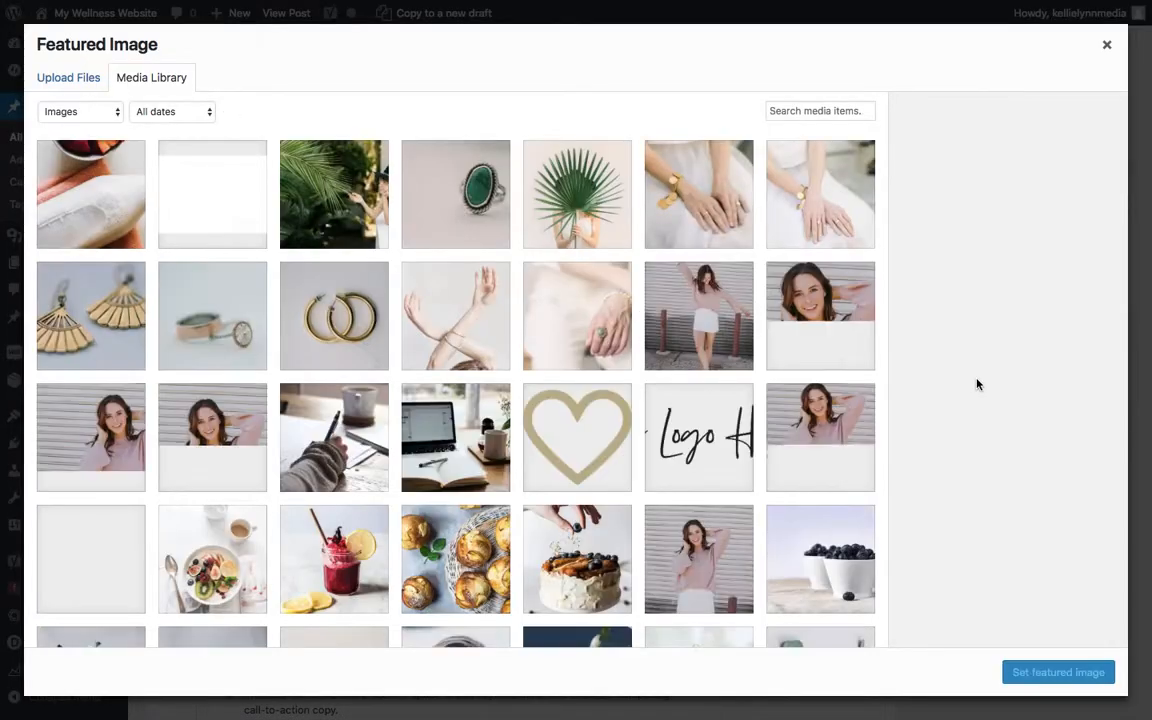
{"action": "left_click", "coordinate": [568, 209]}
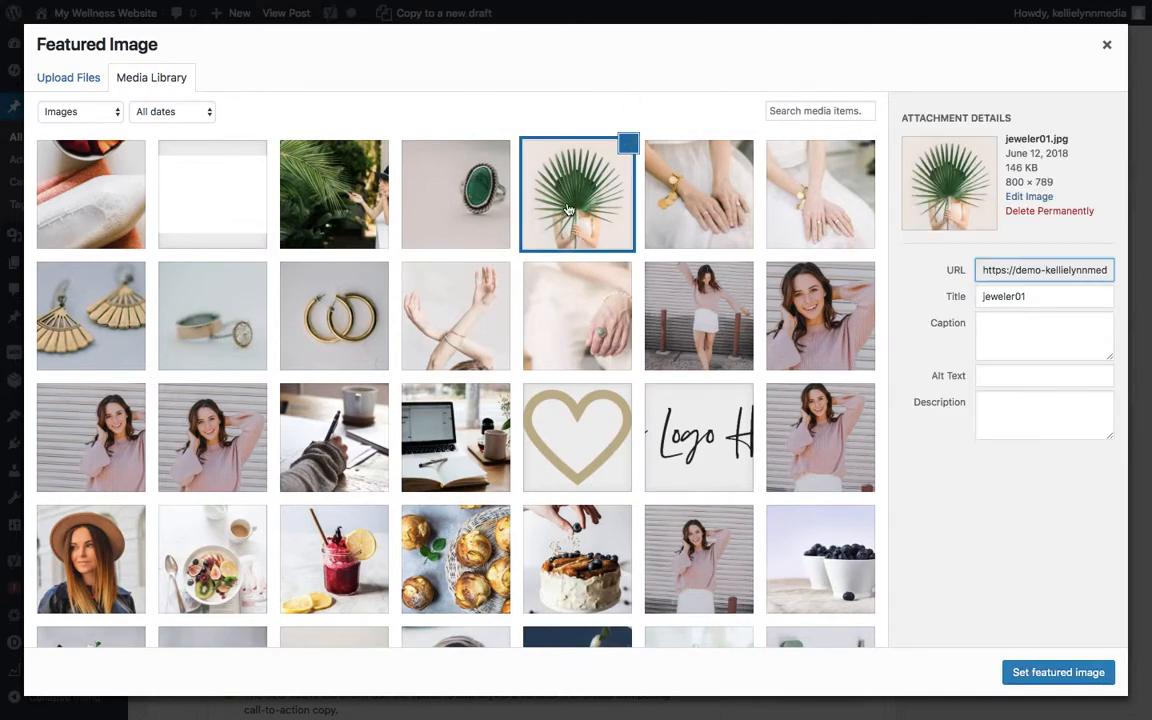
{"action": "left_click", "coordinate": [1099, 674]}
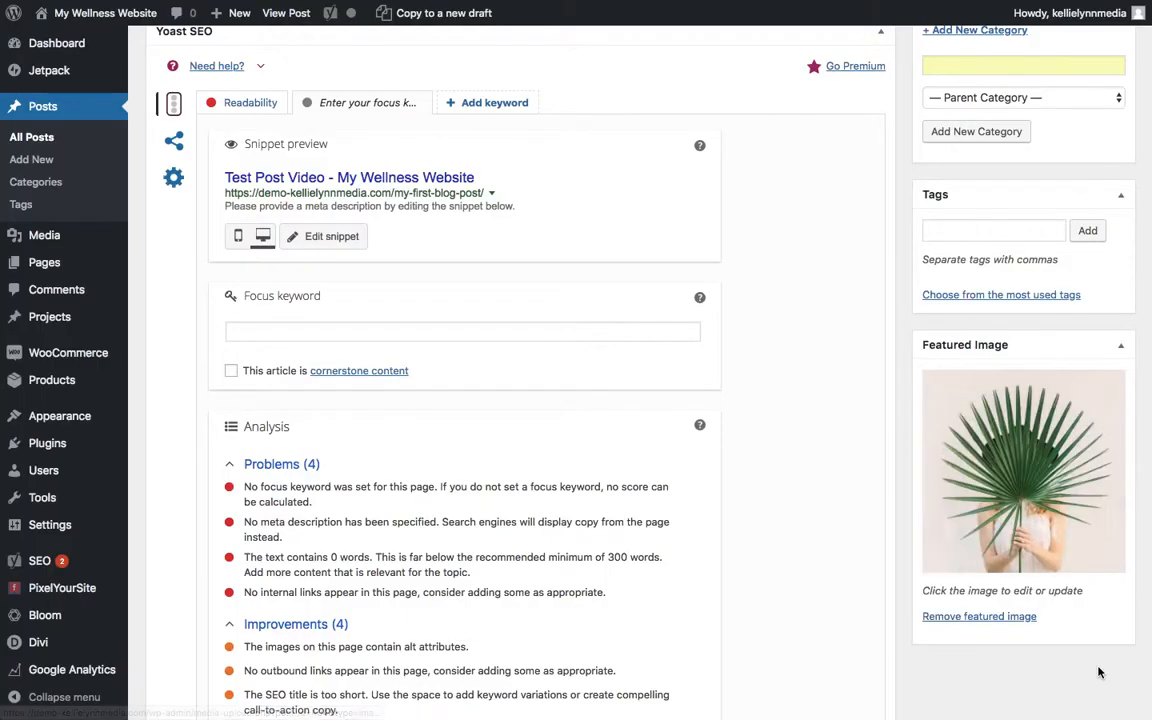
{"action": "scroll", "coordinate": [1098, 672], "scroll_direction": "up", "scroll_amount": 5}
{"action": "scroll", "coordinate": [1098, 672], "scroll_direction": "up", "scroll_amount": 2}
{"action": "left_click", "coordinate": [1092, 494]}
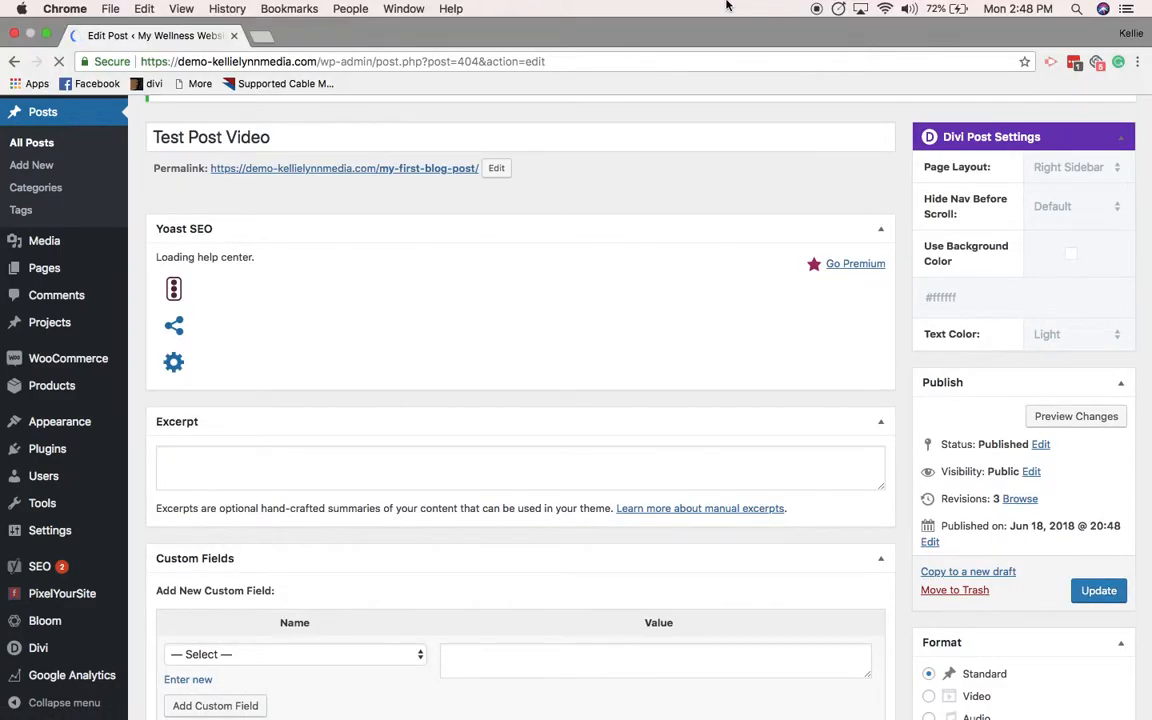
- Open demo-kellielynnmedia.com in a new browser tab and look through the posts on its Blog page
{"action": "left_click", "coordinate": [260, 36]}
{"action": "type", "text": "demo"}
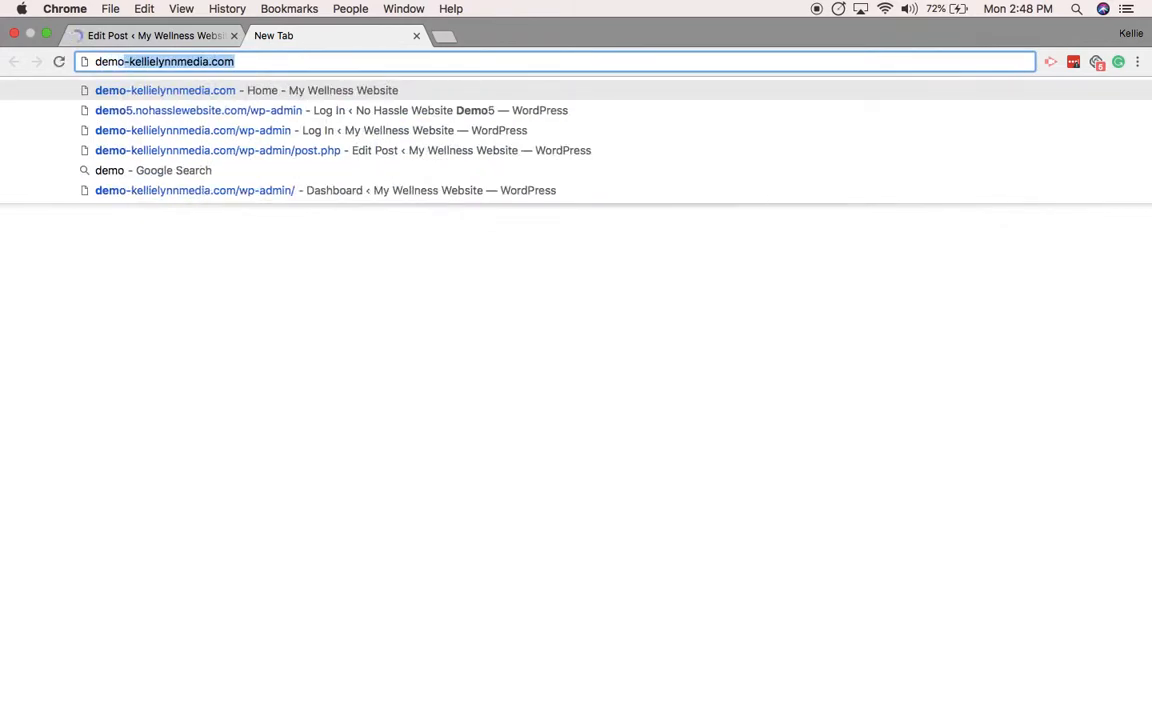
{"action": "key", "text": "Return"}
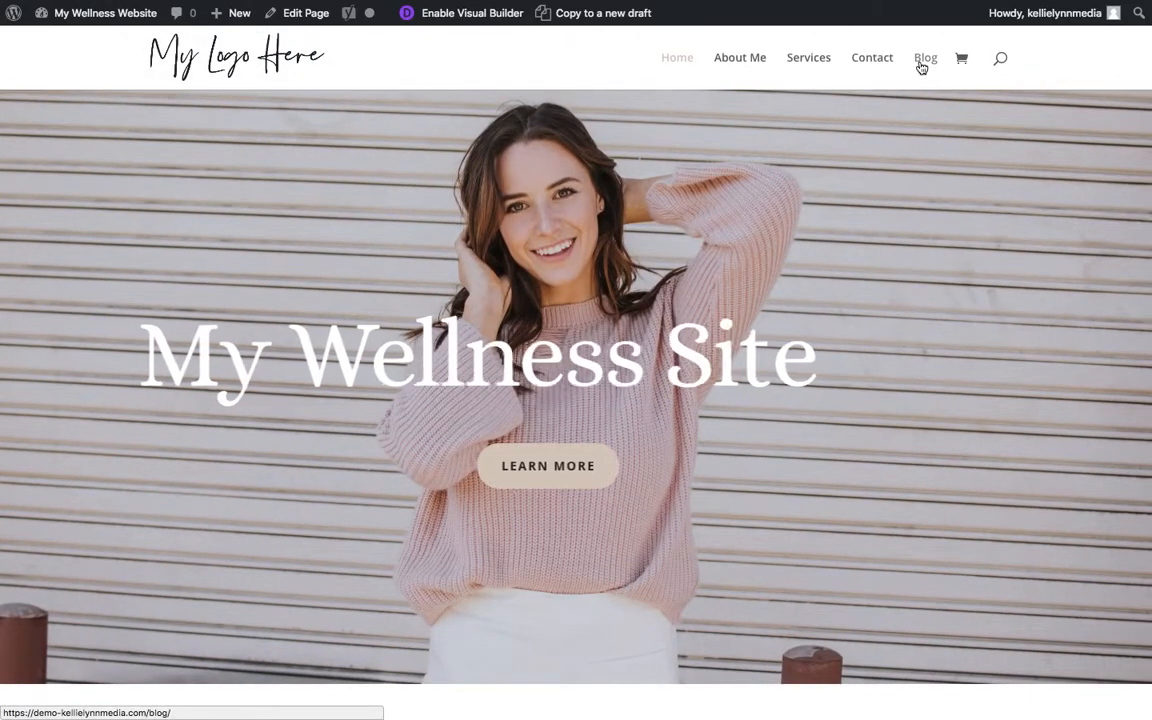
{"action": "left_click", "coordinate": [921, 66]}
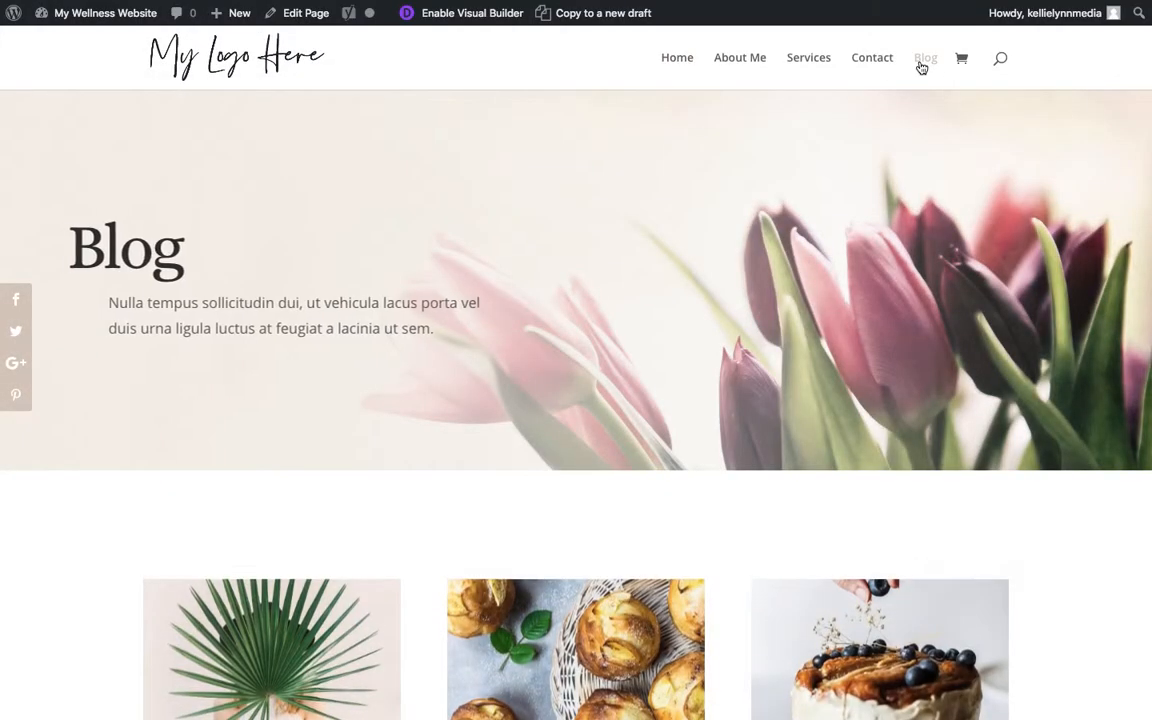
{"action": "scroll", "coordinate": [921, 66], "scroll_direction": "down", "scroll_amount": 4}
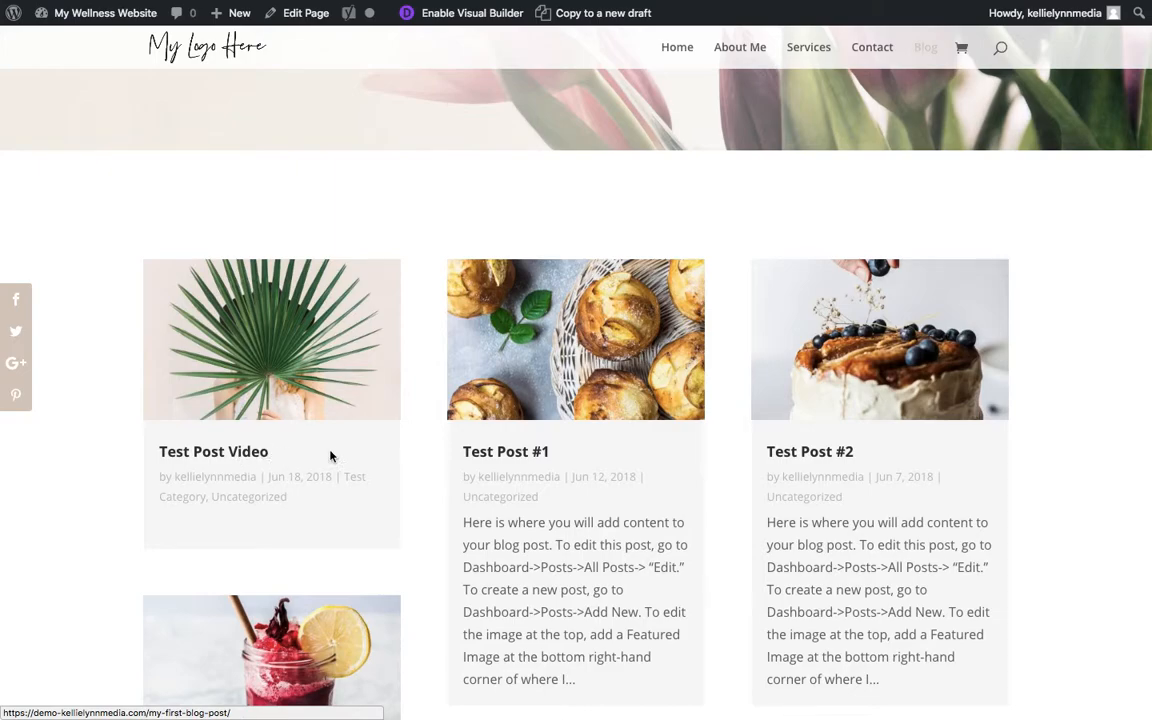
- Open the "Test Post Video" post from the blog grid and review its featured image and content
{"action": "left_click", "coordinate": [312, 366]}
{"action": "scroll", "coordinate": [313, 358], "scroll_direction": "down", "scroll_amount": 10}
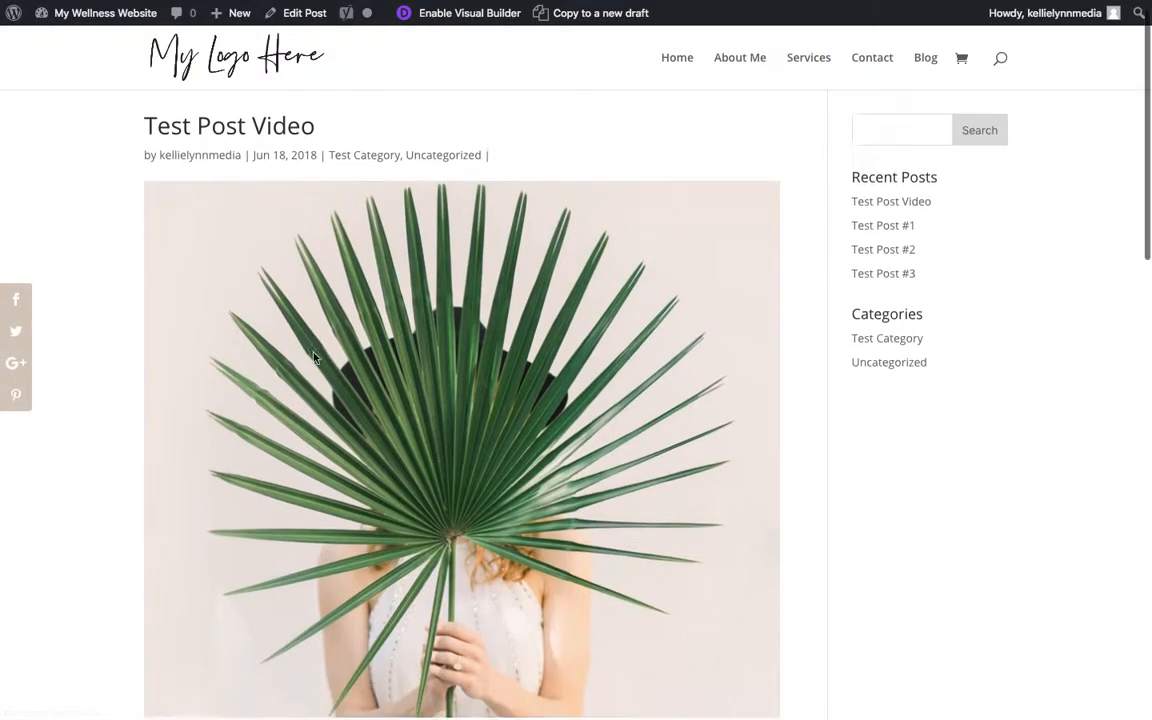
{"action": "scroll", "coordinate": [313, 358], "scroll_direction": "down", "scroll_amount": 10}
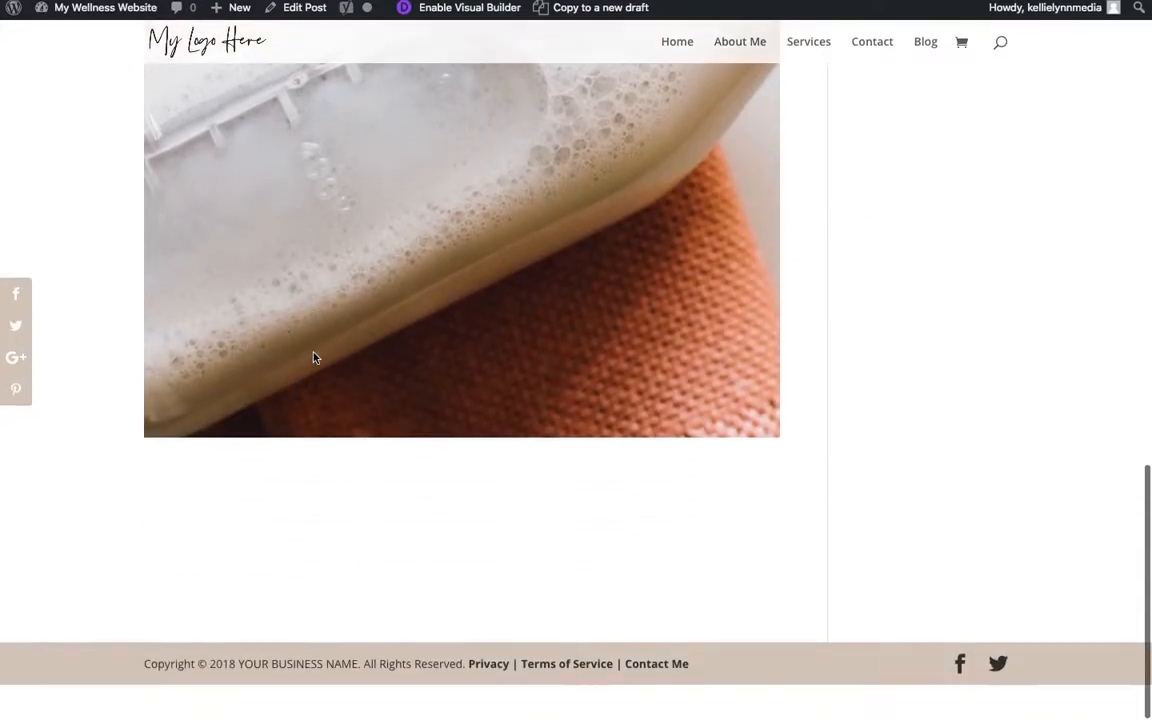
{"action": "scroll", "coordinate": [313, 358], "scroll_direction": "up", "scroll_amount": 10}
{"action": "scroll", "coordinate": [313, 358], "scroll_direction": "up", "scroll_amount": 10}
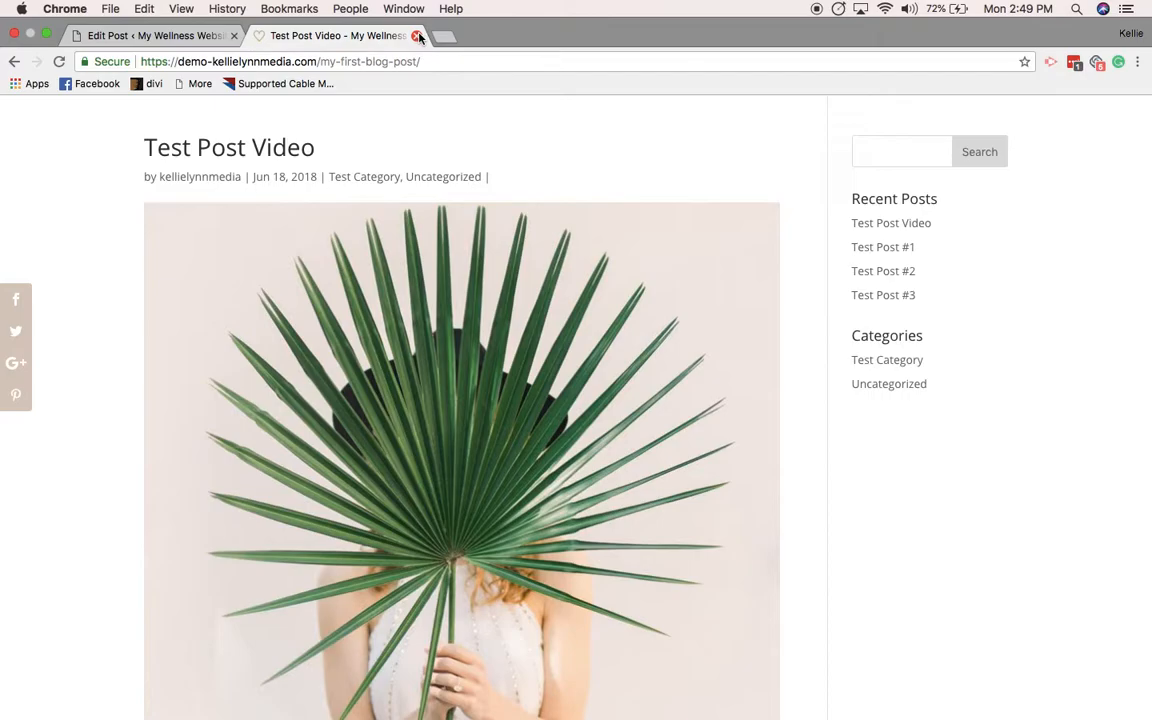
- Go to the site's home page and check the "New on the Blog" section
{"action": "left_click", "coordinate": [682, 68]}
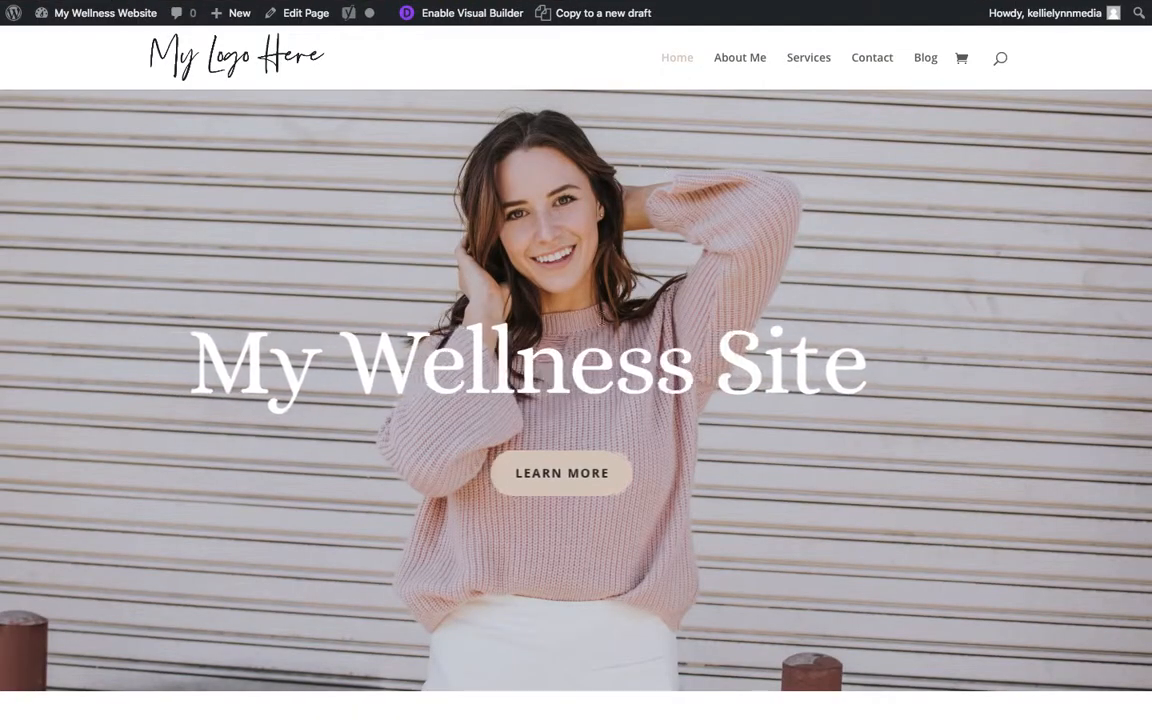
{"action": "scroll", "coordinate": [601, 323], "scroll_direction": "down", "scroll_amount": 15}
{"action": "scroll", "coordinate": [601, 323], "scroll_direction": "up", "scroll_amount": 5}
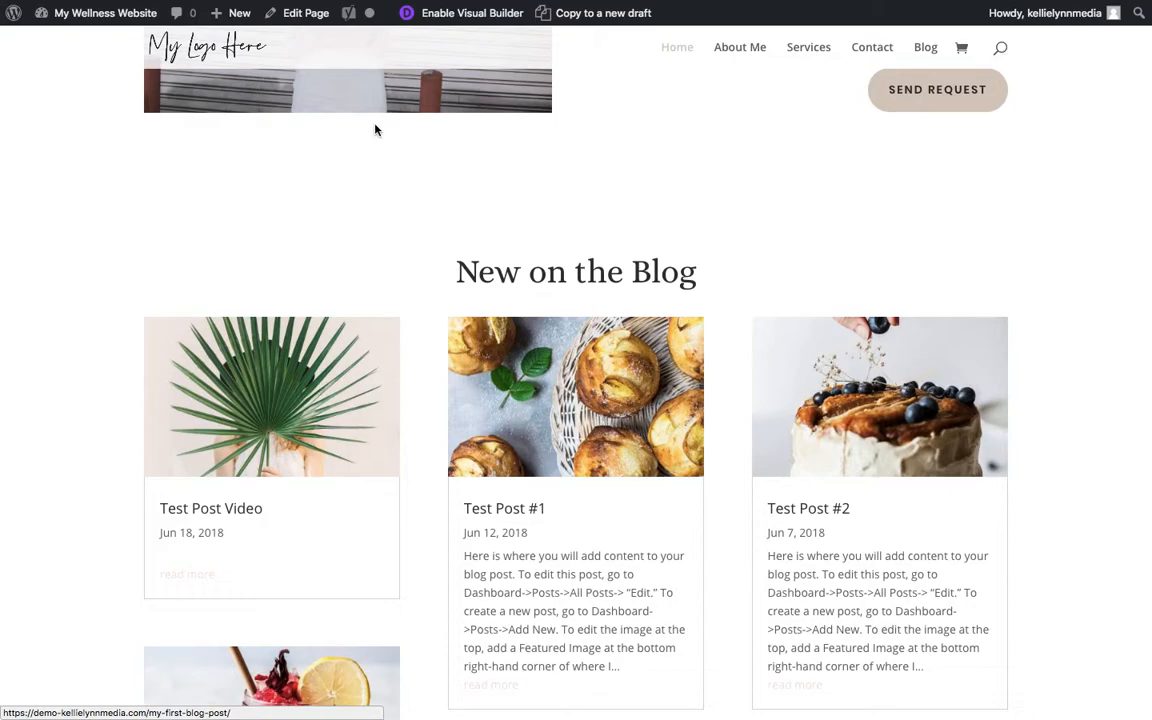
- Open the site's Blog page in the Visual Builder and view the content settings of its blog module, discarding any changes
{"action": "mouse_move", "coordinate": [481, 8]}
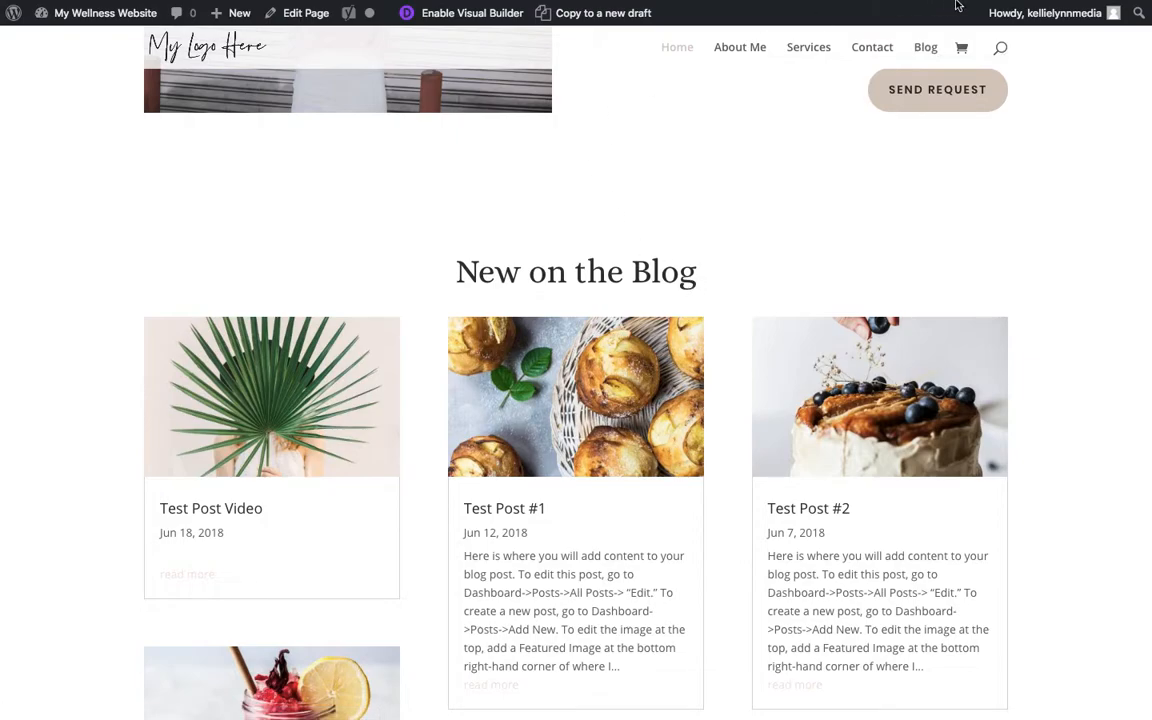
{"action": "left_click", "coordinate": [929, 52]}
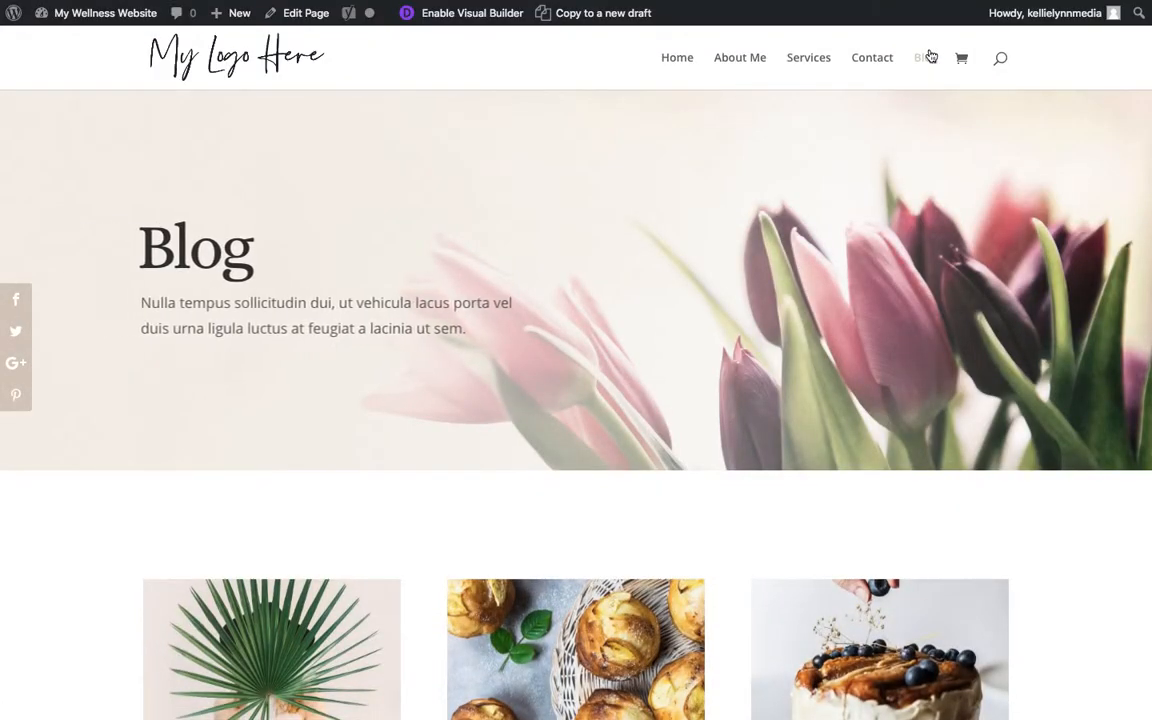
{"action": "left_click", "coordinate": [471, 16]}
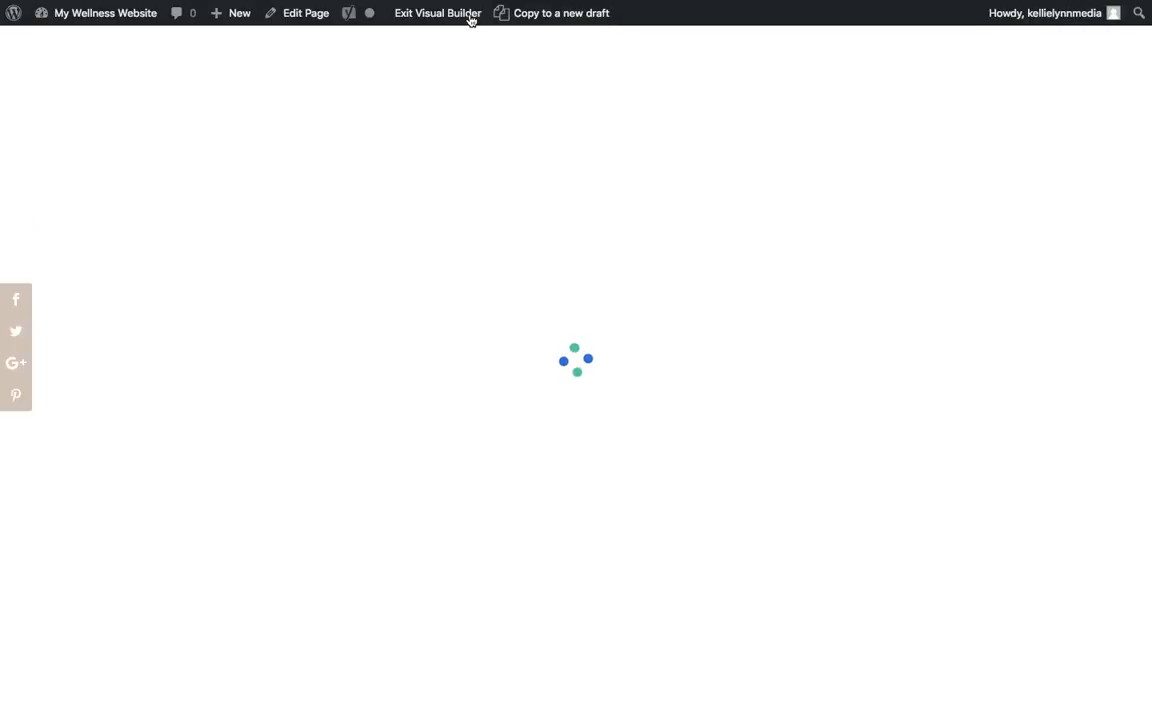
{"action": "scroll", "coordinate": [391, 343], "scroll_direction": "down", "scroll_amount": 5}
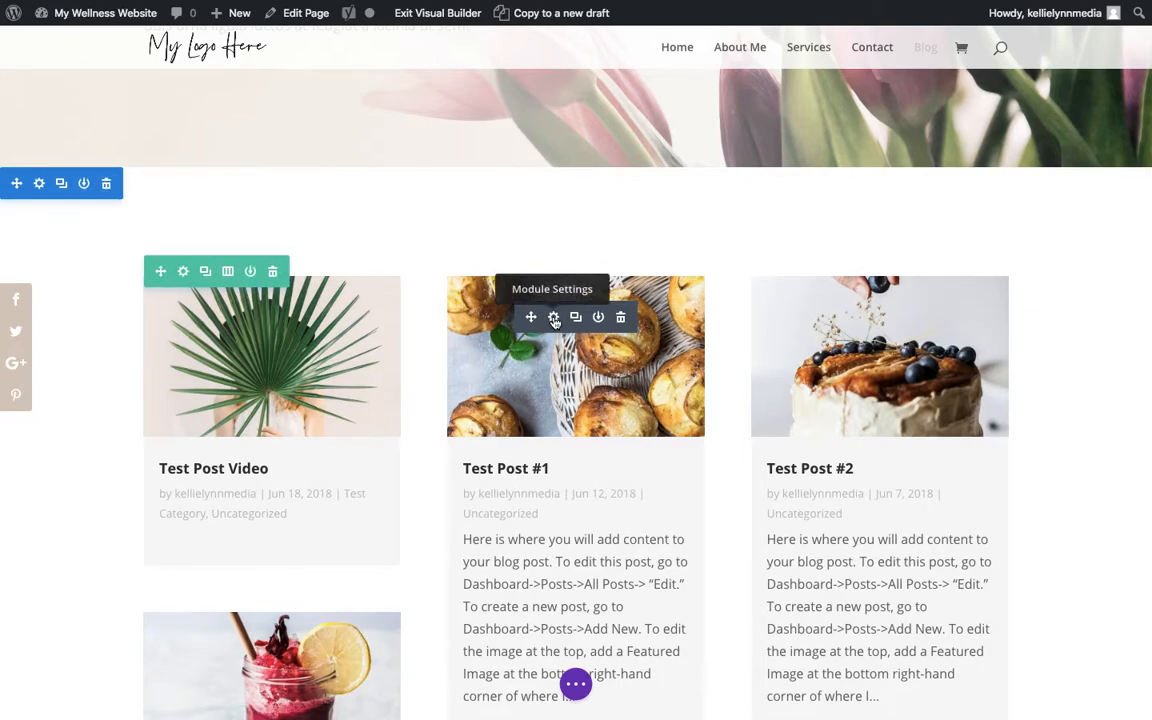
{"action": "left_click", "coordinate": [554, 318]}
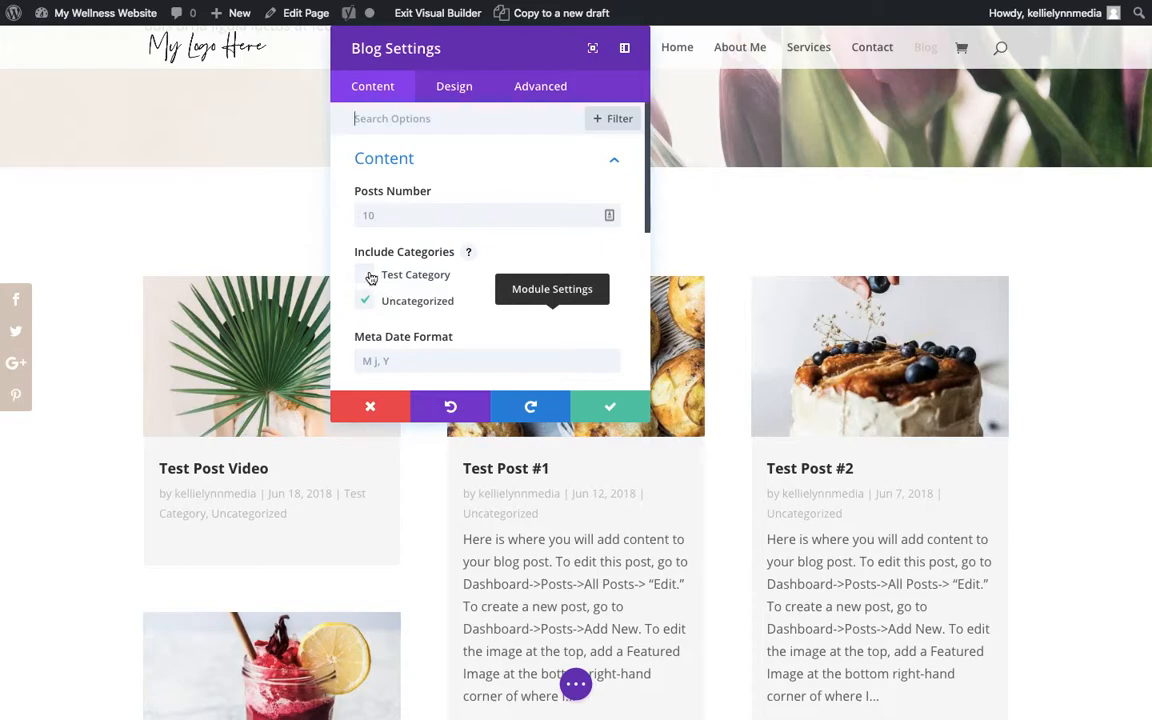
{"action": "left_click", "coordinate": [372, 406]}
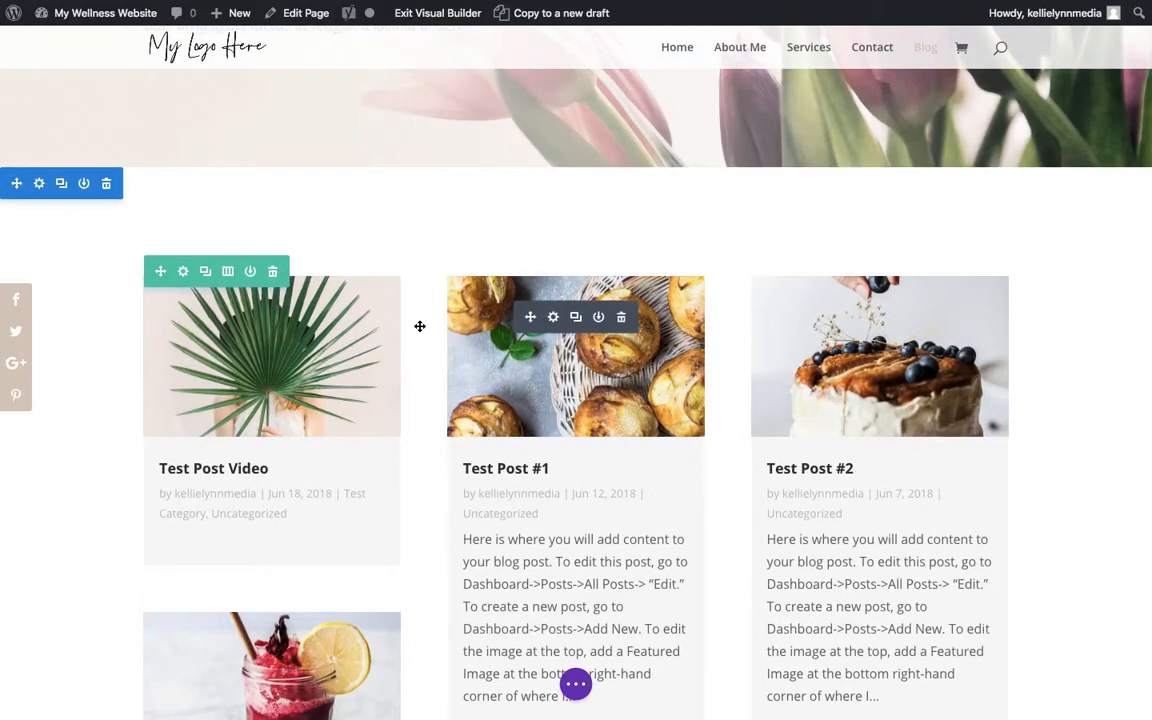
- Try including Test Category and the meta date format "Y, M" in the blog module's content settings, and discard the changes
{"action": "left_click", "coordinate": [554, 318]}
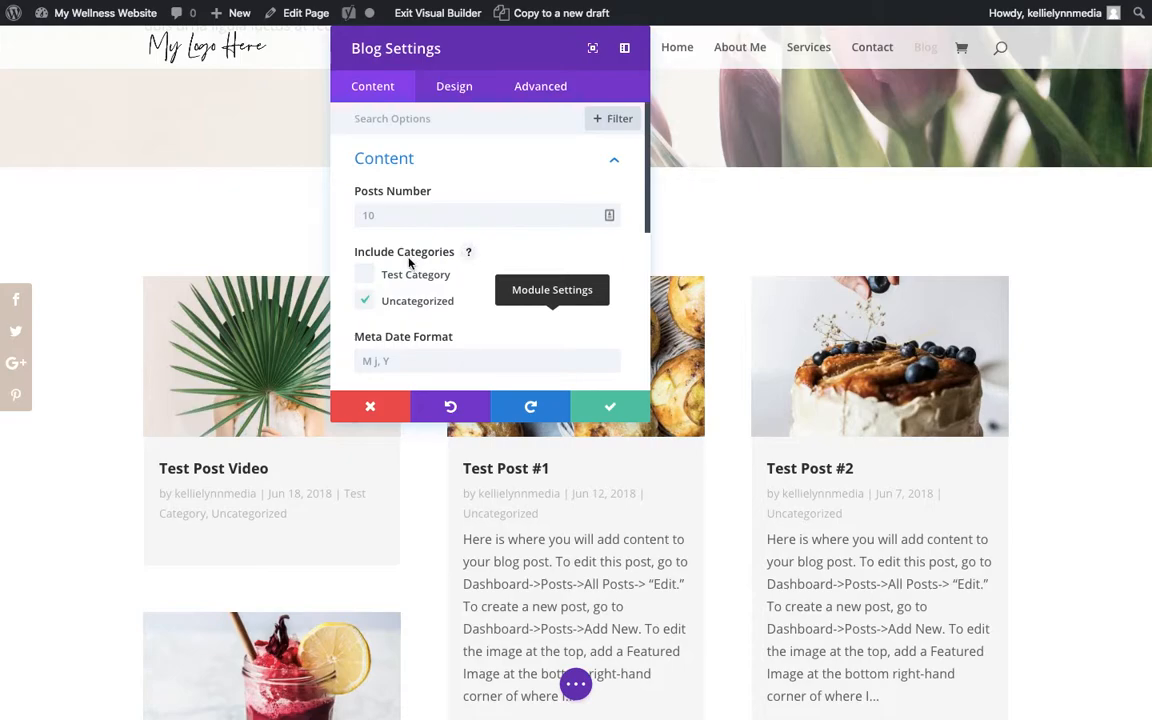
{"action": "left_click", "coordinate": [364, 274]}
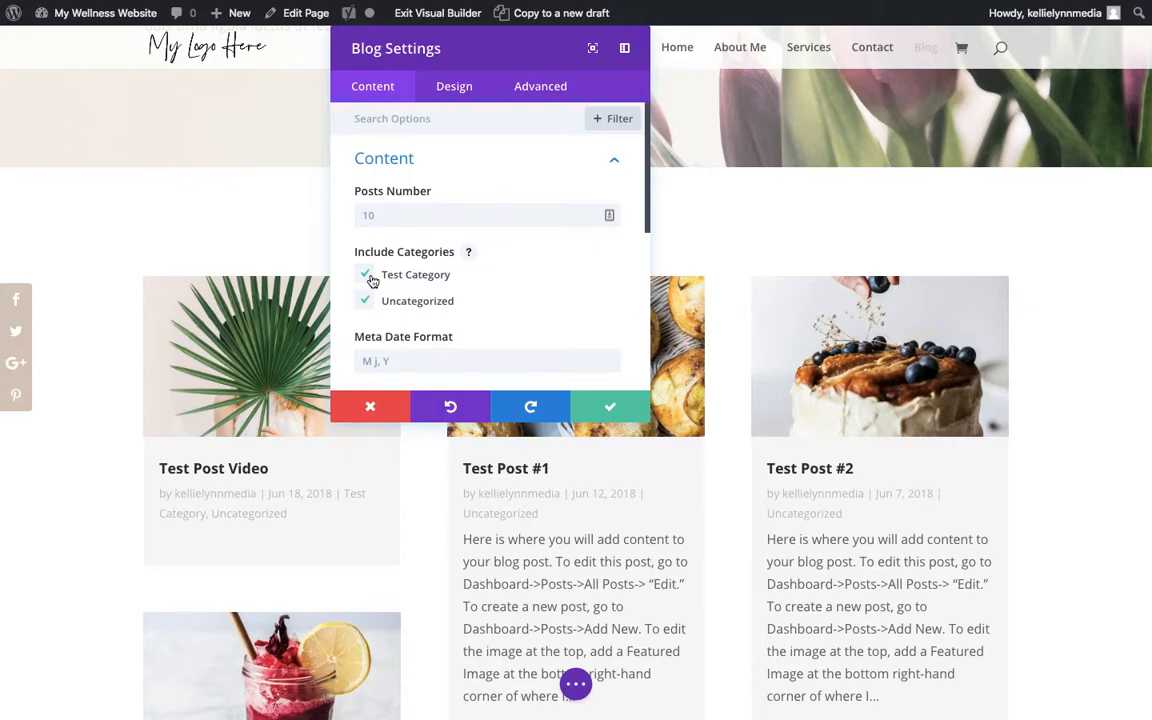
{"action": "scroll", "coordinate": [385, 300], "scroll_direction": "down", "scroll_amount": 1}
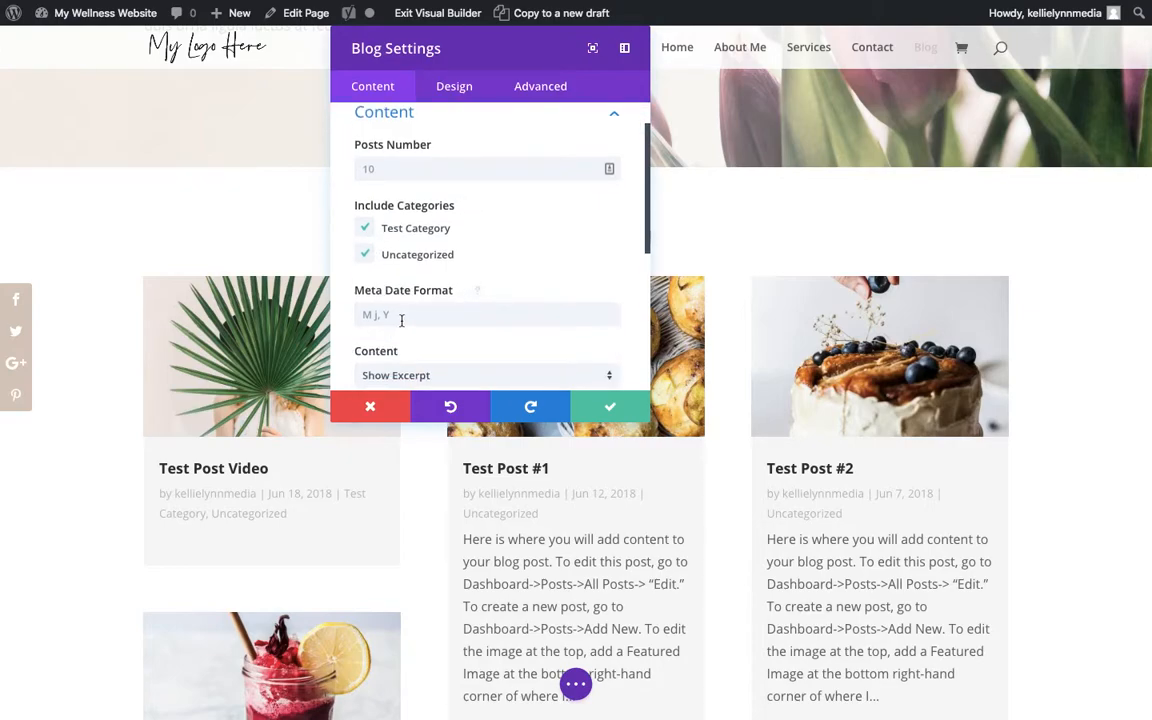
{"action": "left_click", "coordinate": [401, 320]}
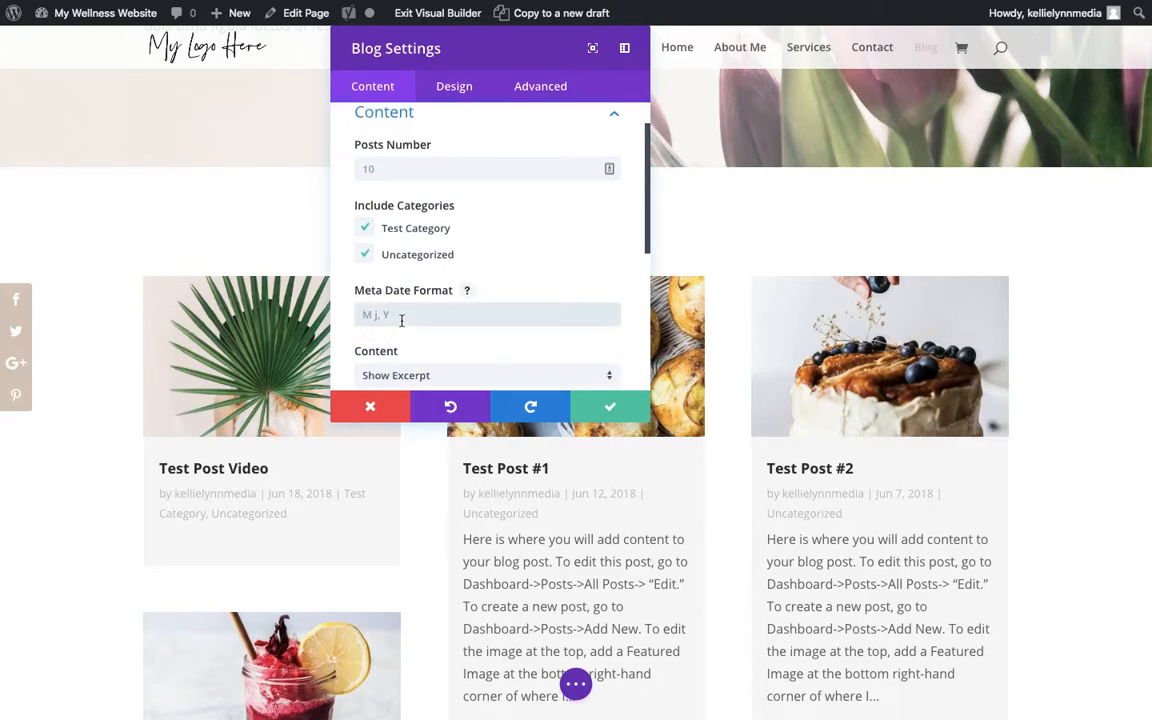
{"action": "type", "text": "Y, M"}
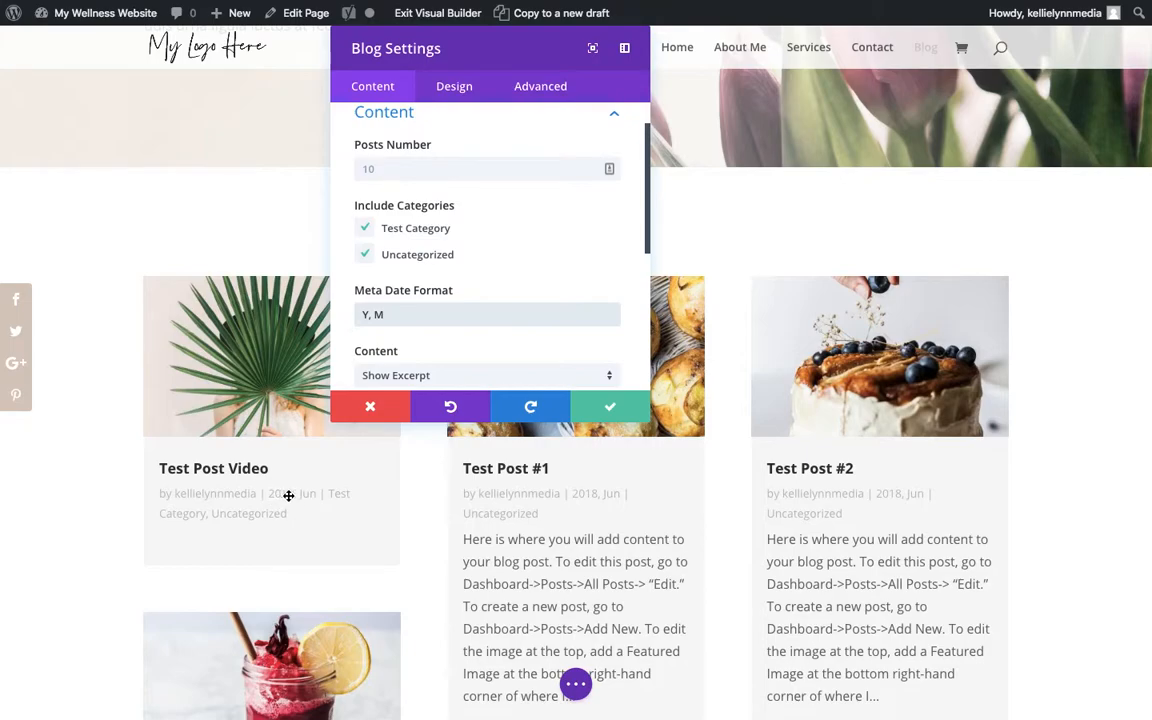
{"action": "left_click_drag", "start_coordinate": [360, 315], "coordinate": [383, 314]}
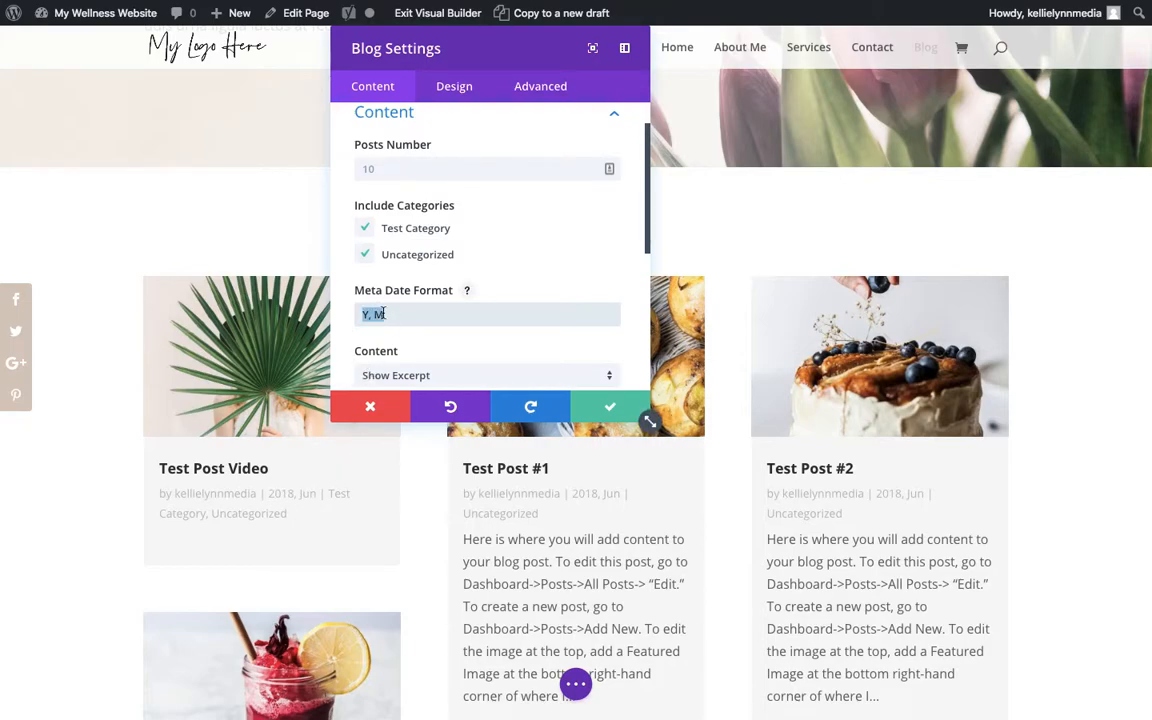
{"action": "left_click", "coordinate": [383, 406]}
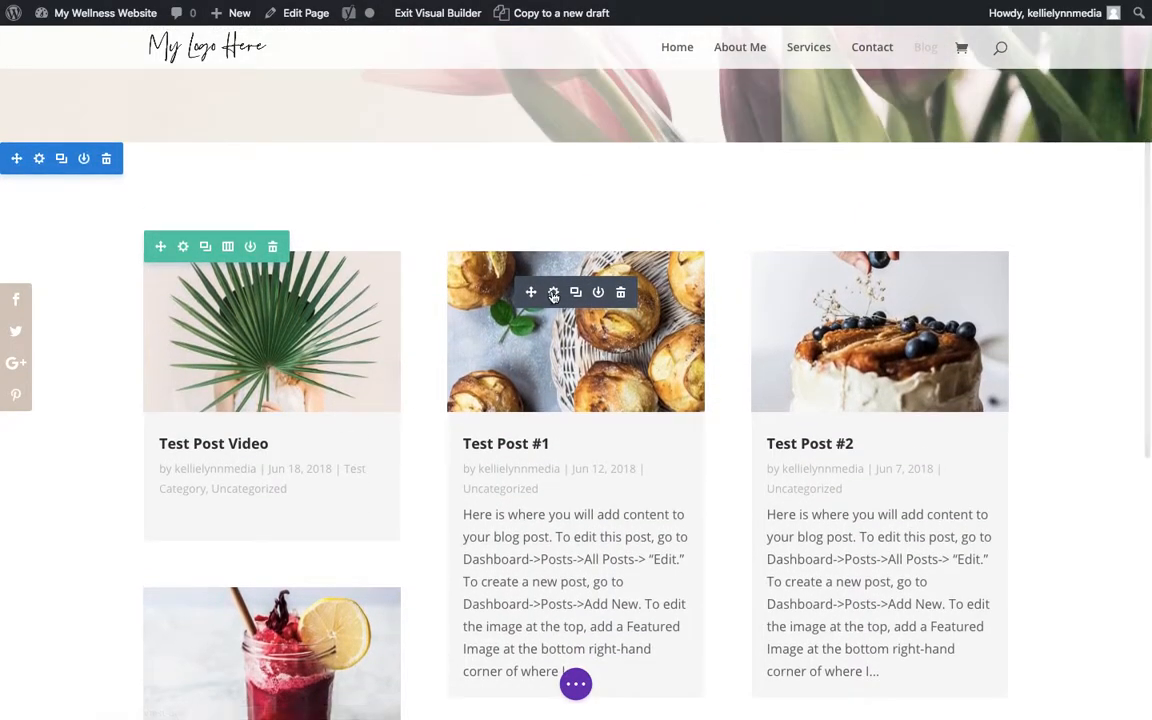
- Keep the blog module's content on Show Excerpt and turn on Show Read More Button among its elements
{"action": "left_click", "coordinate": [552, 292]}
{"action": "scroll", "coordinate": [494, 314], "scroll_direction": "down", "scroll_amount": 4}
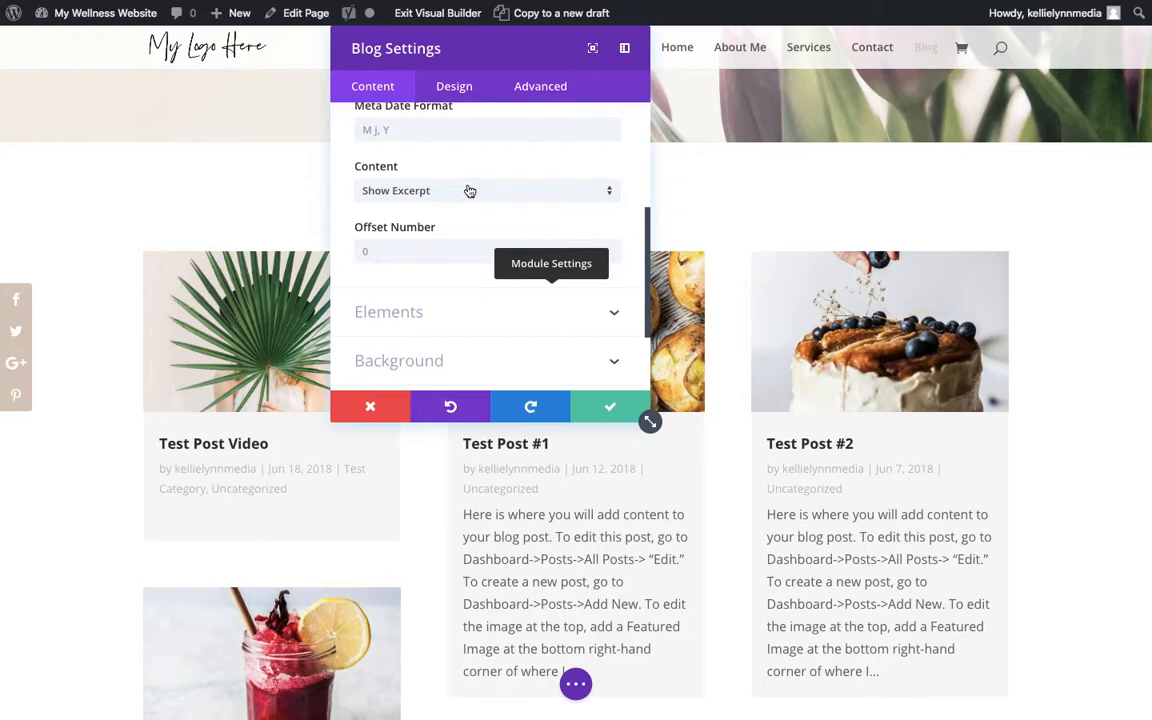
{"action": "left_click", "coordinate": [470, 191]}
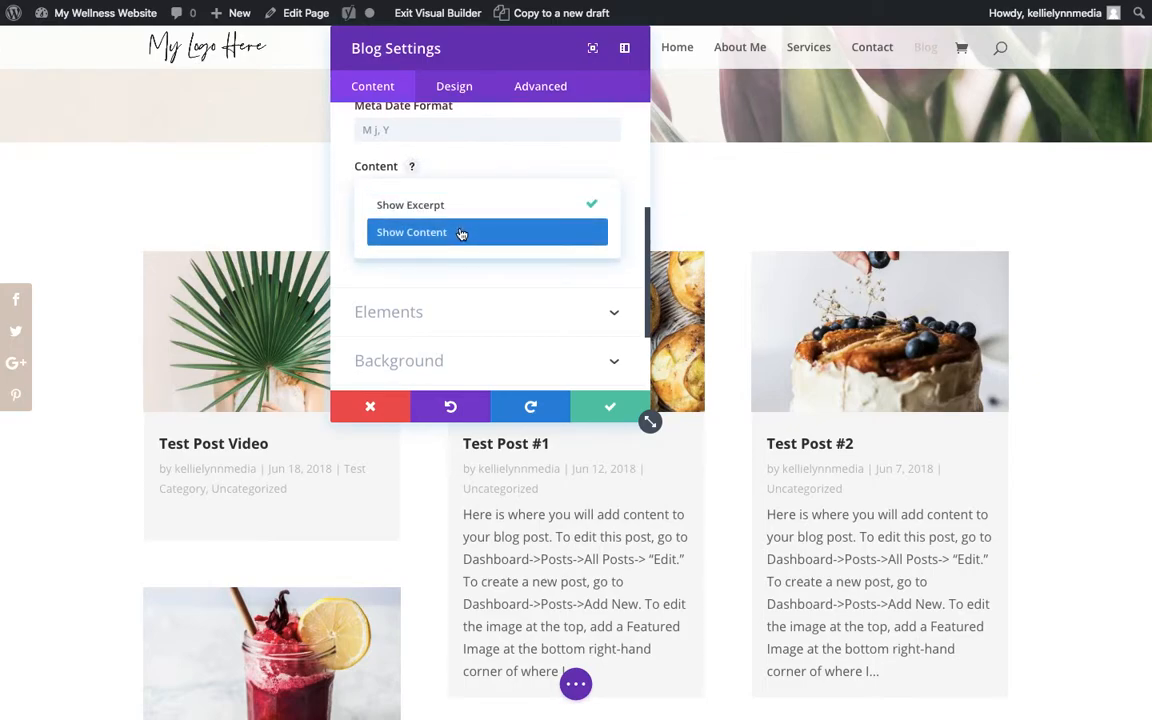
{"action": "left_click", "coordinate": [489, 206]}
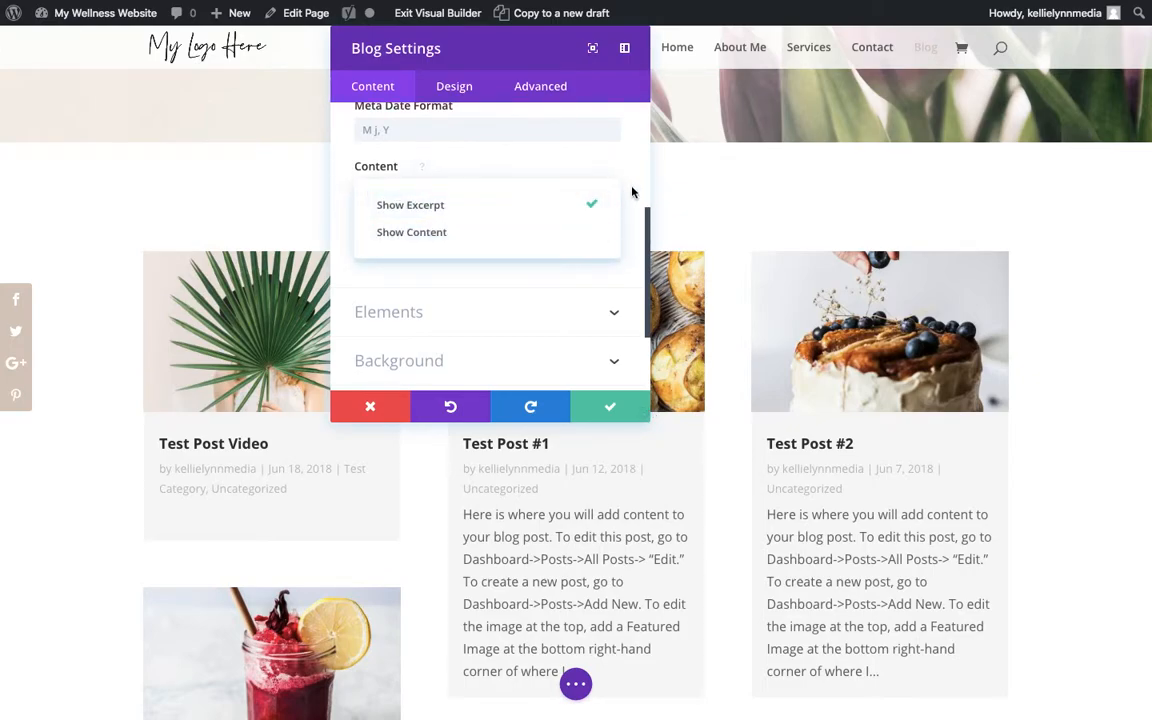
{"action": "left_click", "coordinate": [537, 330]}
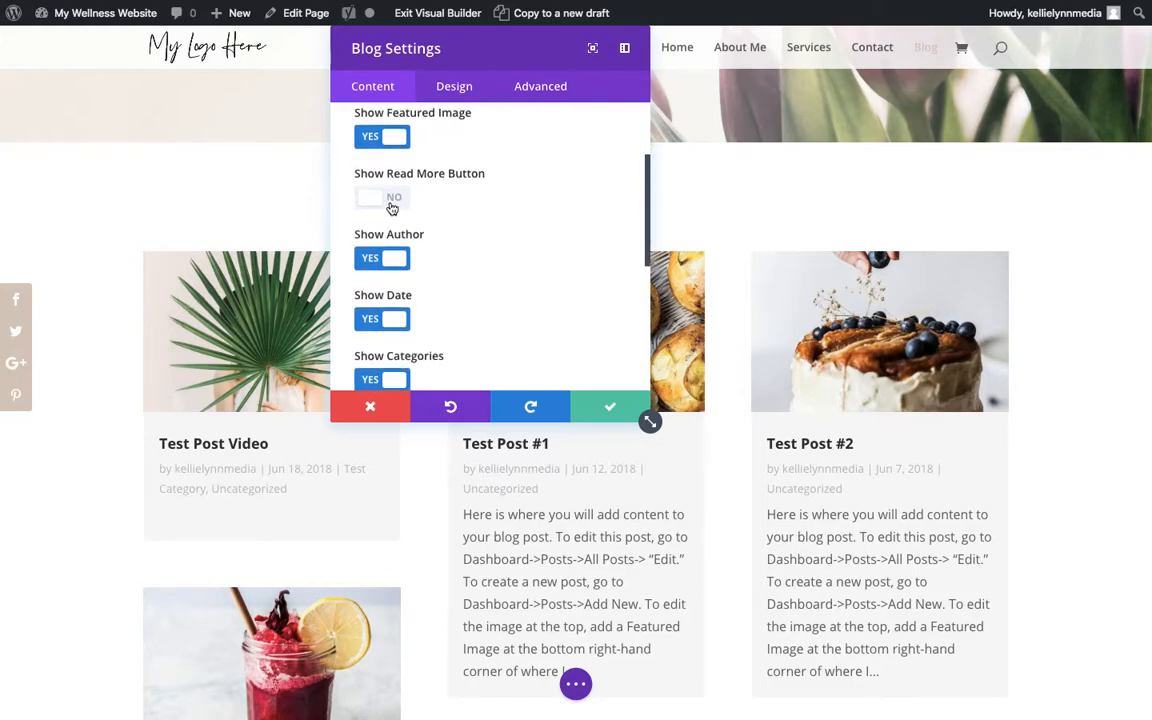
{"action": "left_click", "coordinate": [389, 198]}
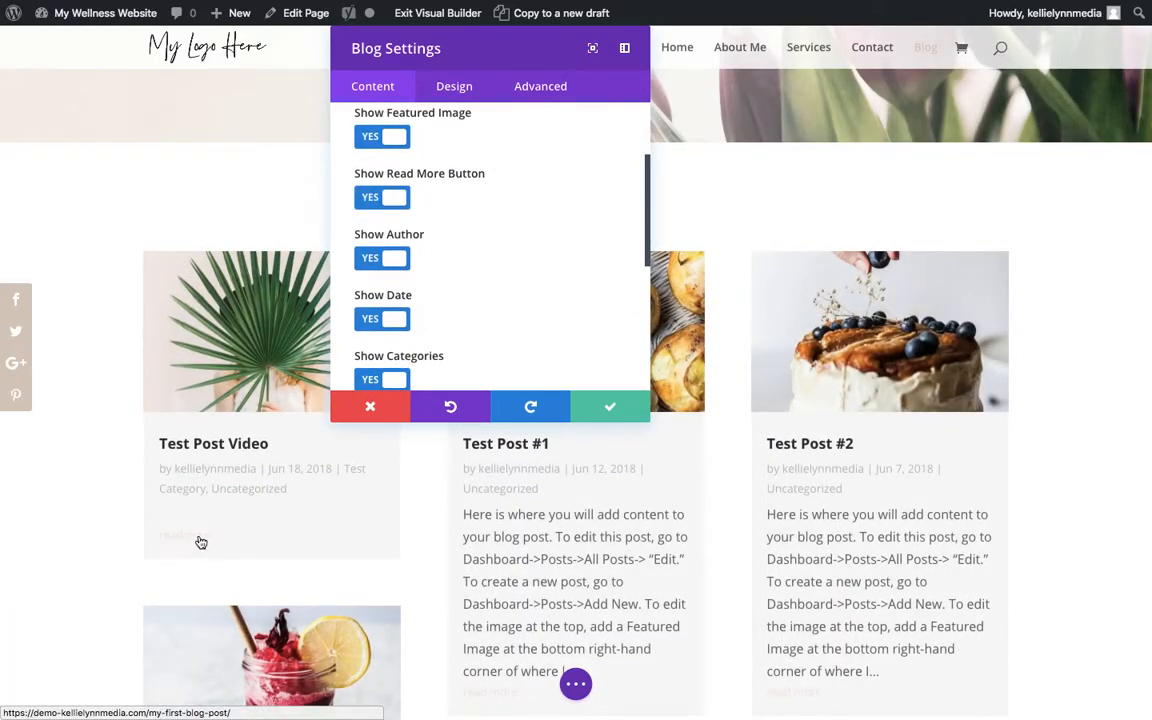
- Review the remaining element options, switch Show Author off and back on, and save the blog module settings
{"action": "scroll", "coordinate": [437, 357], "scroll_direction": "down", "scroll_amount": 2}
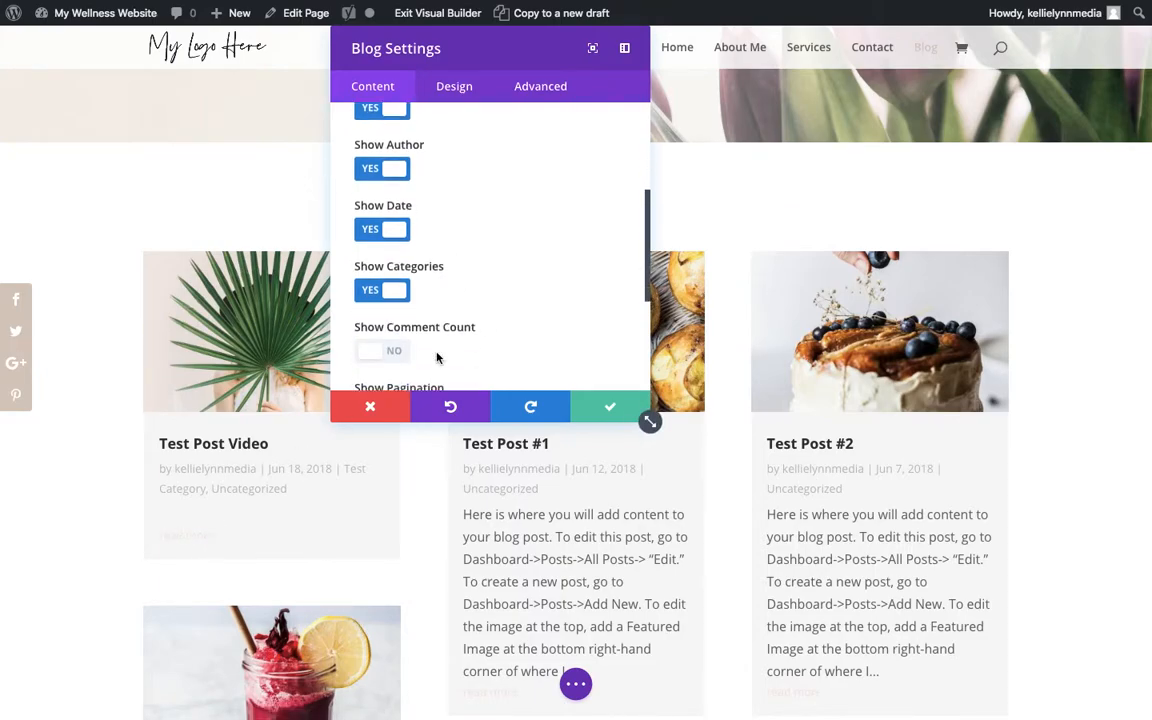
{"action": "scroll", "coordinate": [437, 357], "scroll_direction": "up", "scroll_amount": 1}
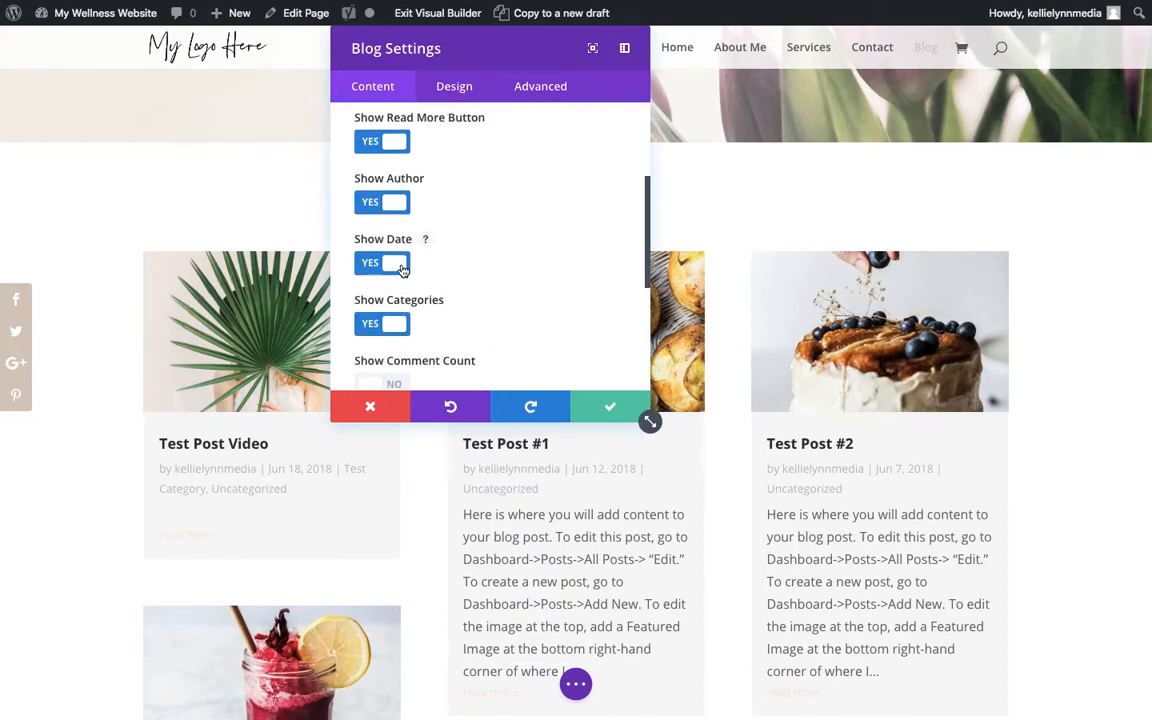
{"action": "scroll", "coordinate": [440, 320], "scroll_direction": "down", "scroll_amount": 3}
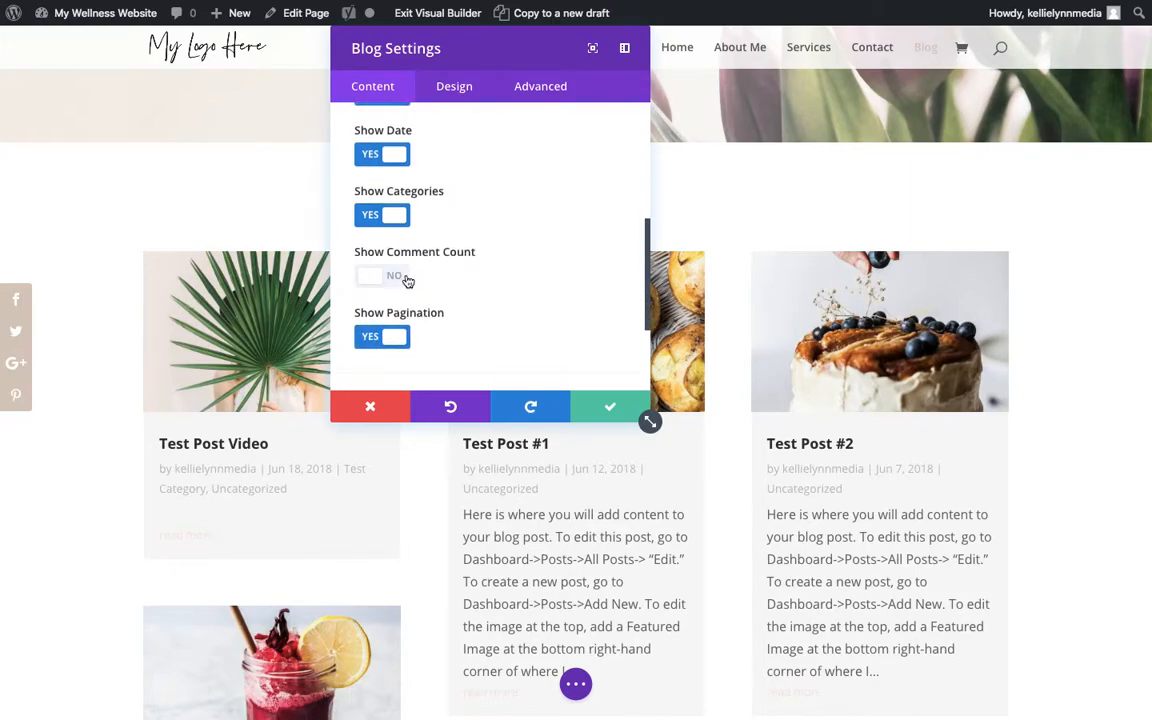
{"action": "scroll", "coordinate": [394, 330], "scroll_direction": "up", "scroll_amount": 6}
{"action": "scroll", "coordinate": [396, 331], "scroll_direction": "down", "scroll_amount": 2}
{"action": "left_click", "coordinate": [395, 329]}
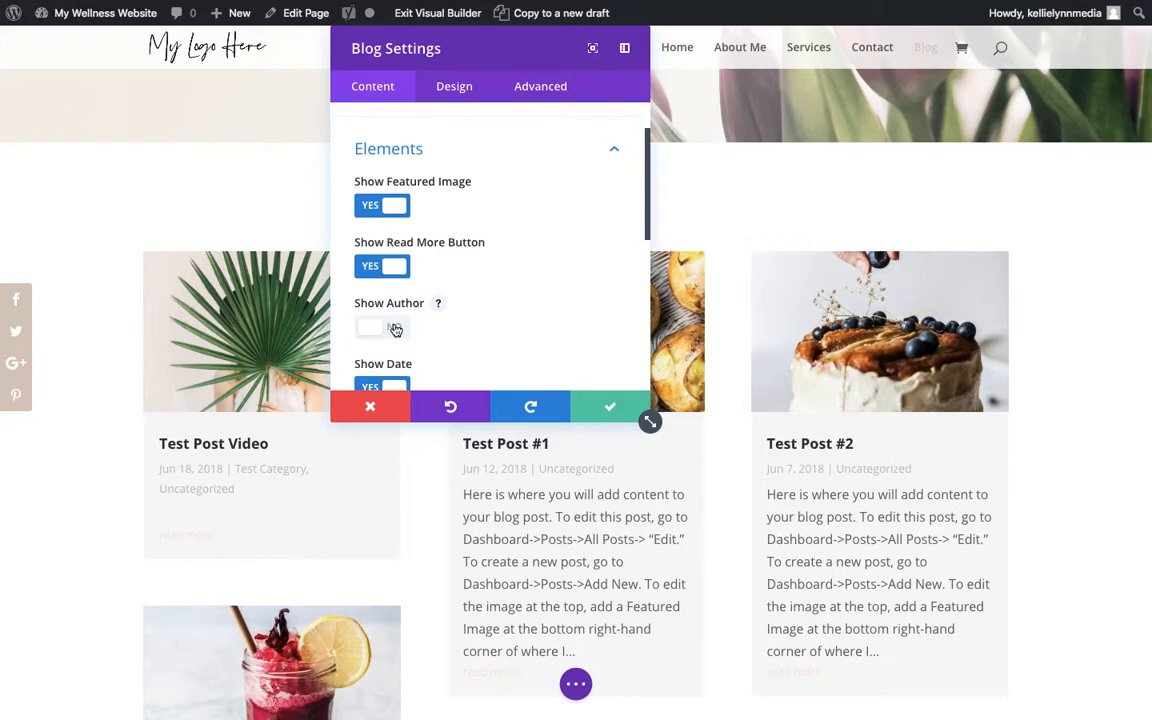
{"action": "left_click", "coordinate": [410, 329]}
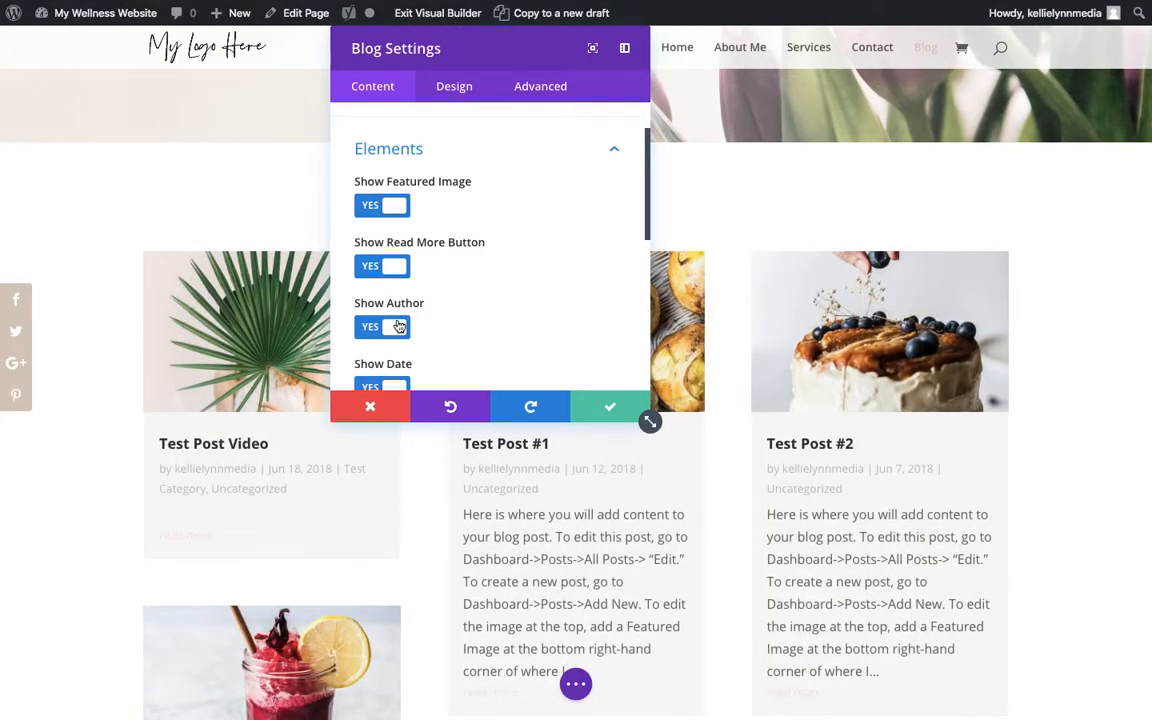
{"action": "left_click", "coordinate": [606, 410]}
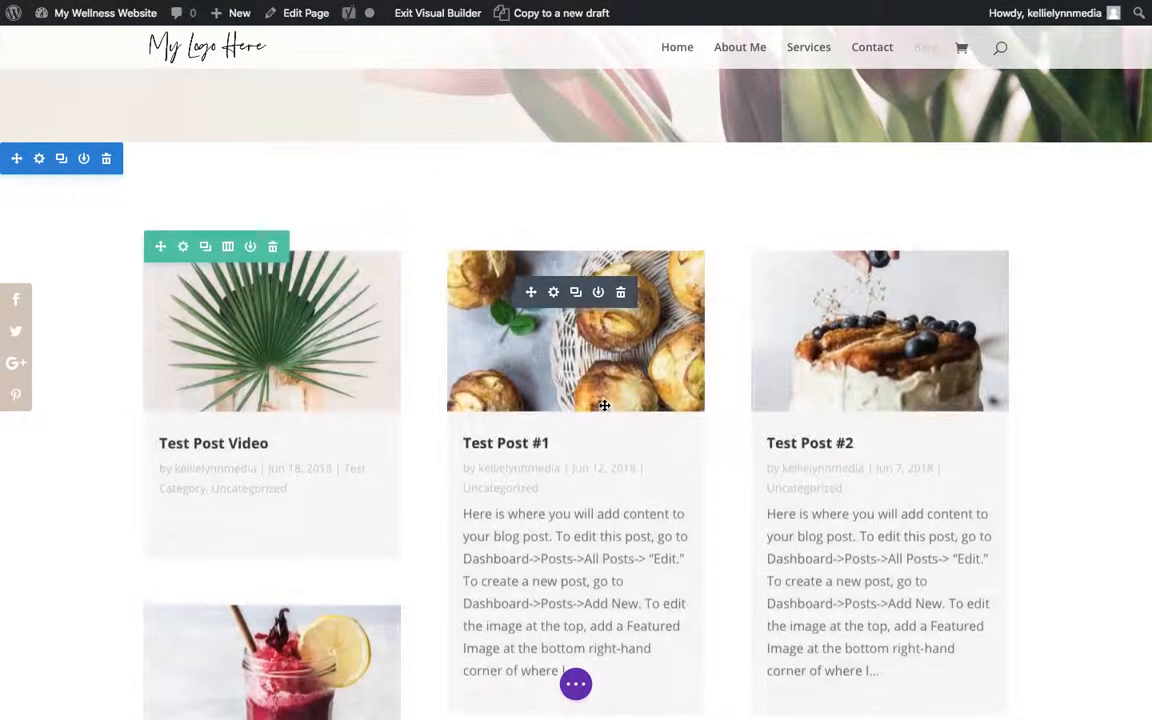